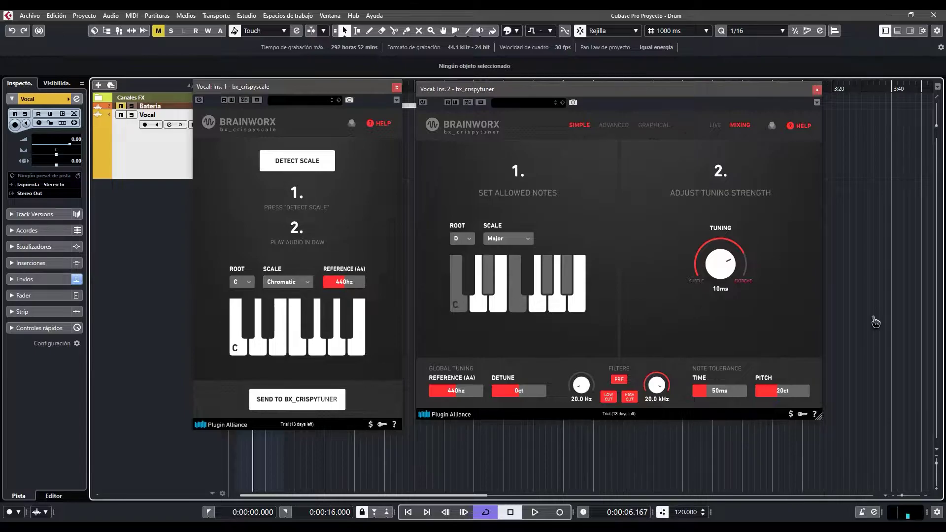
Step: Separate the two plugin windows and activate the bx_crispyscale and bx_crispytuner inserts on the Vocal track
left_click_drag(628, 93, 636, 93)
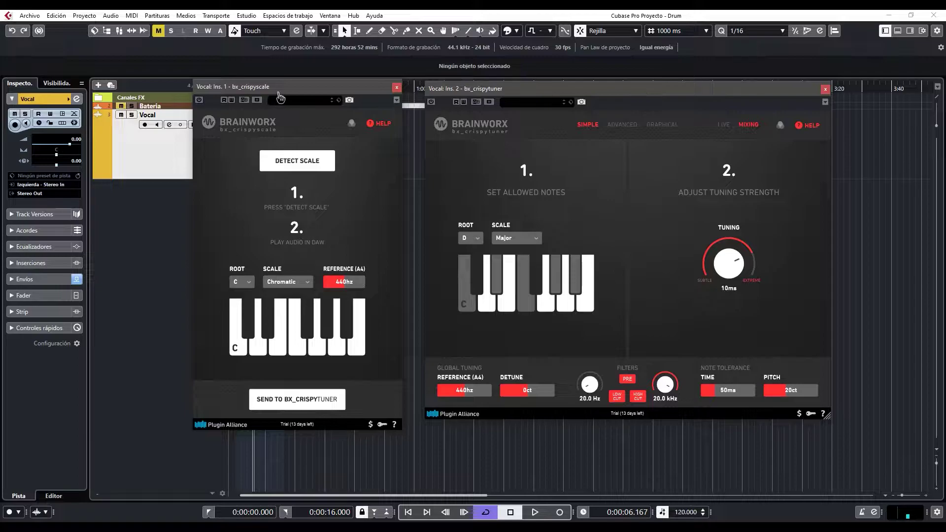
left_click_drag(278, 92, 276, 88)
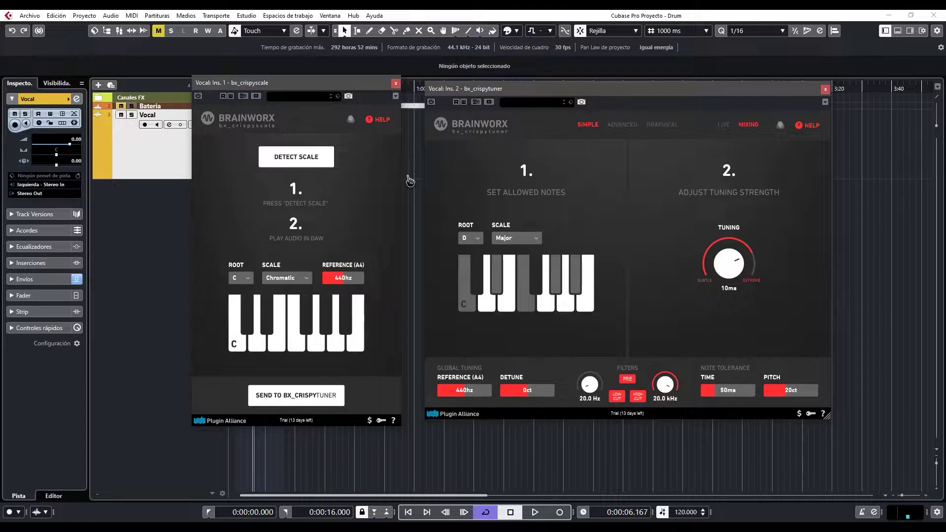
left_click(12, 99)
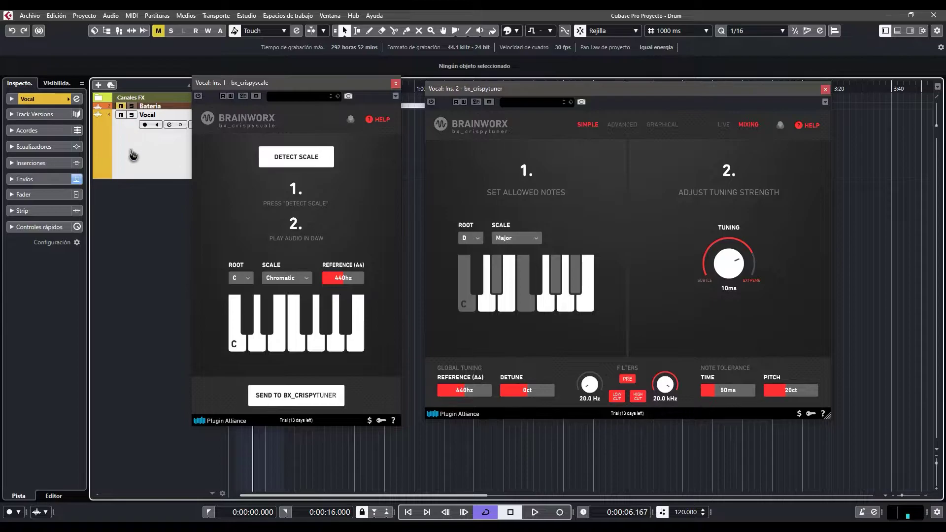
left_click(49, 163)
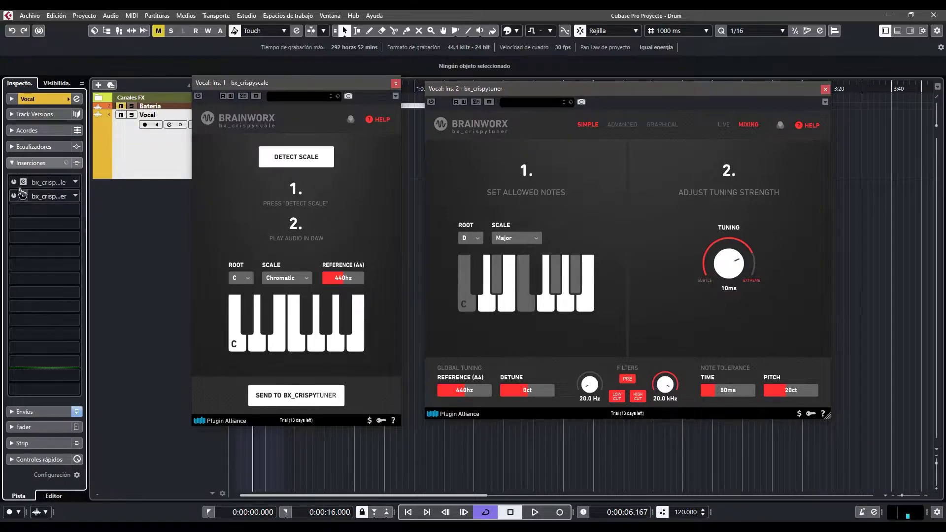
left_click(16, 200)
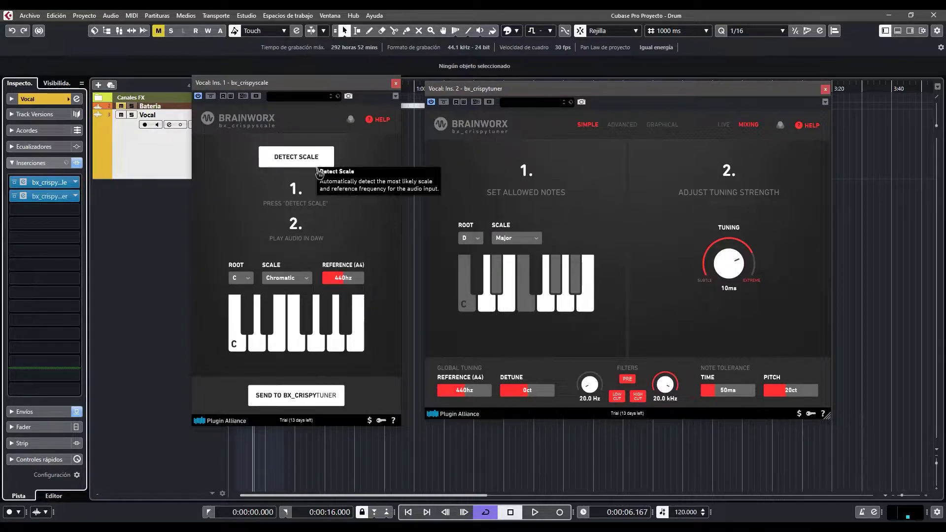
Step: Return the playhead to the project start and run scale detection on the vocal in bx_crispyscale
left_click_drag(282, 92, 316, 107)
left_click(281, 170)
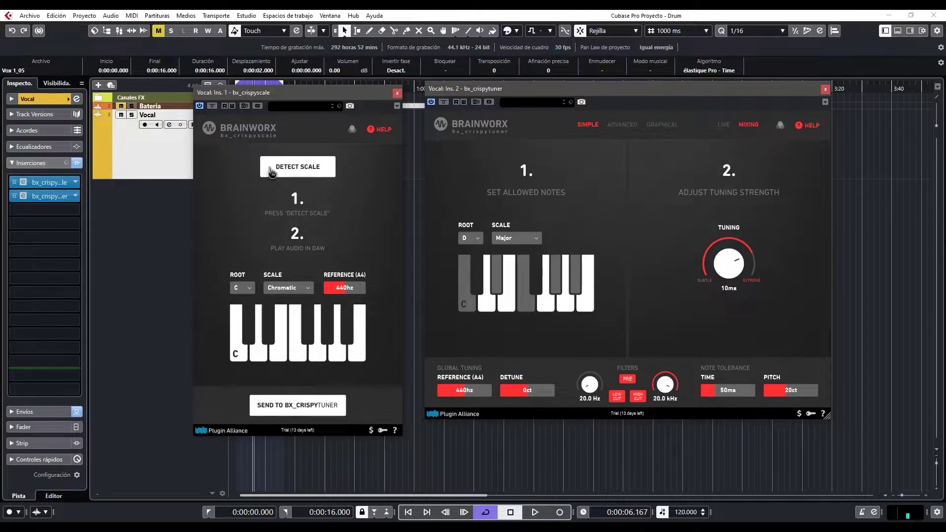
left_click(209, 513)
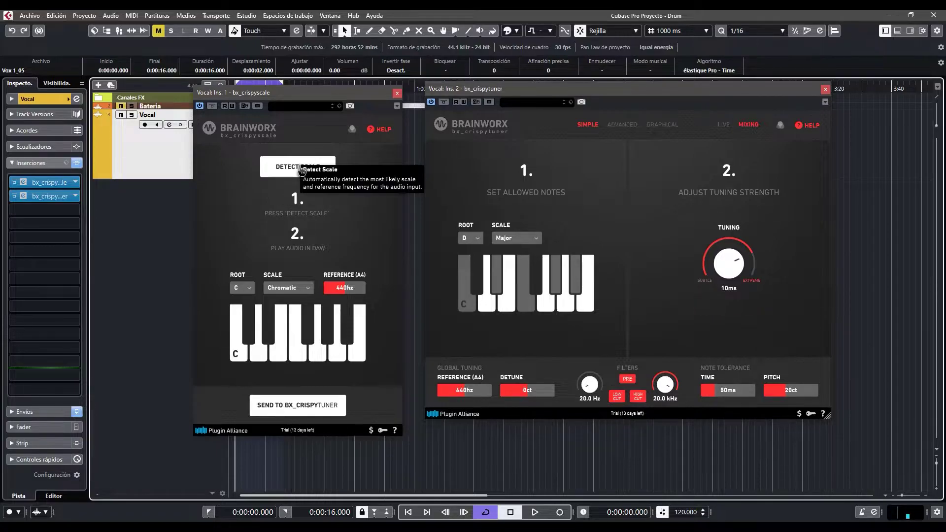
left_click(297, 167)
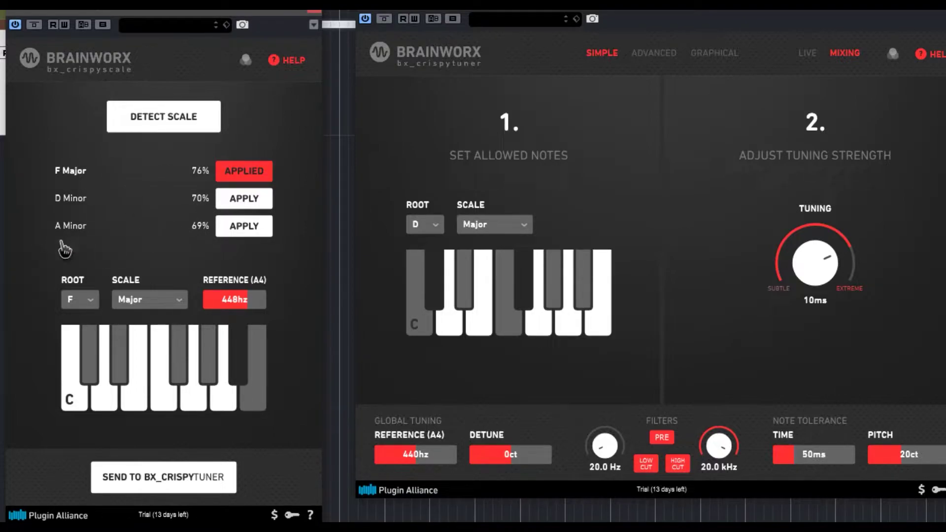
Step: Apply the detected D Minor scale and send it to bx_crispytuner, changing the scale there to Major
left_click(231, 205)
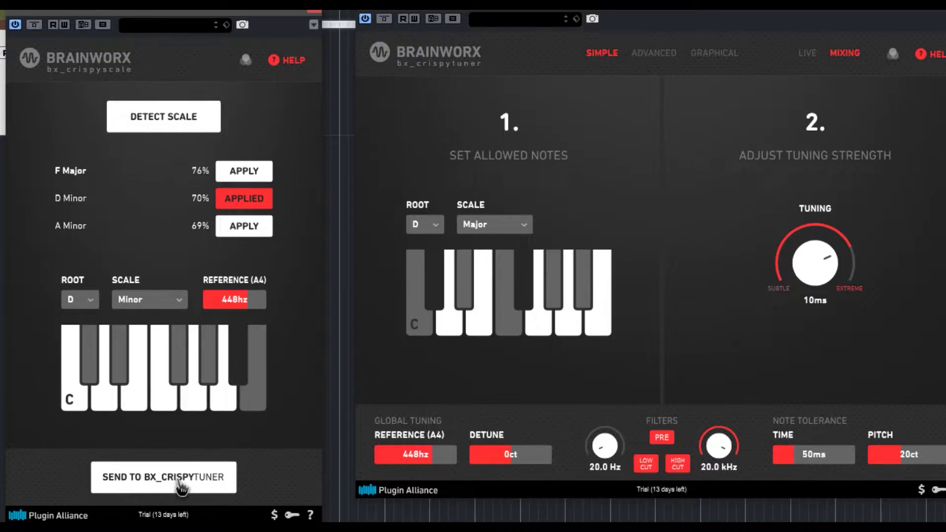
left_click(178, 480)
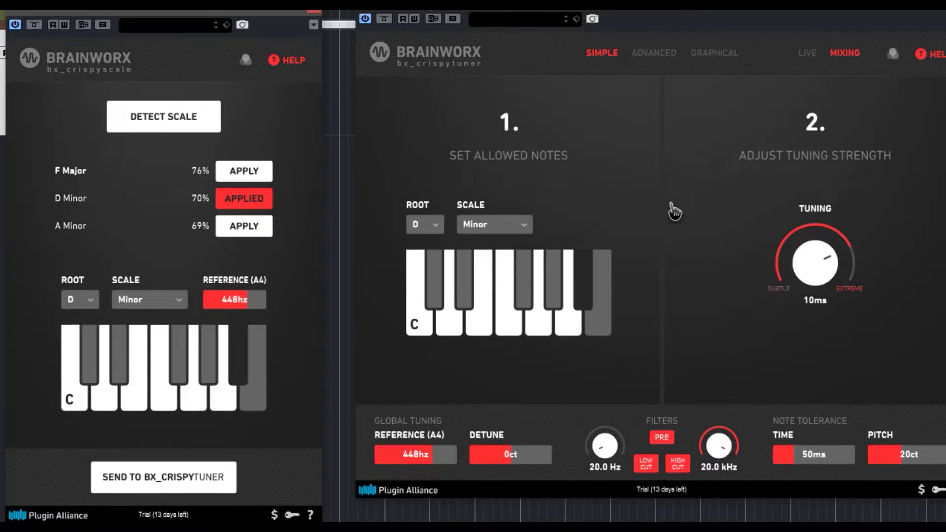
left_click(526, 226)
left_click(507, 261)
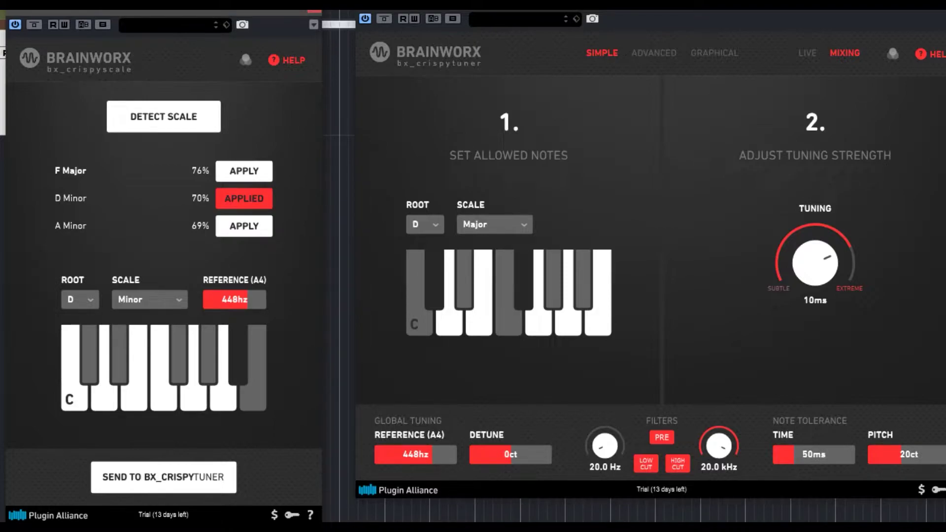
Step: Close the bx_crispyscale window and move the bx_crispytuner window over beside the vocal clip
left_click(313, 13)
left_click_drag(486, 13, 298, 7)
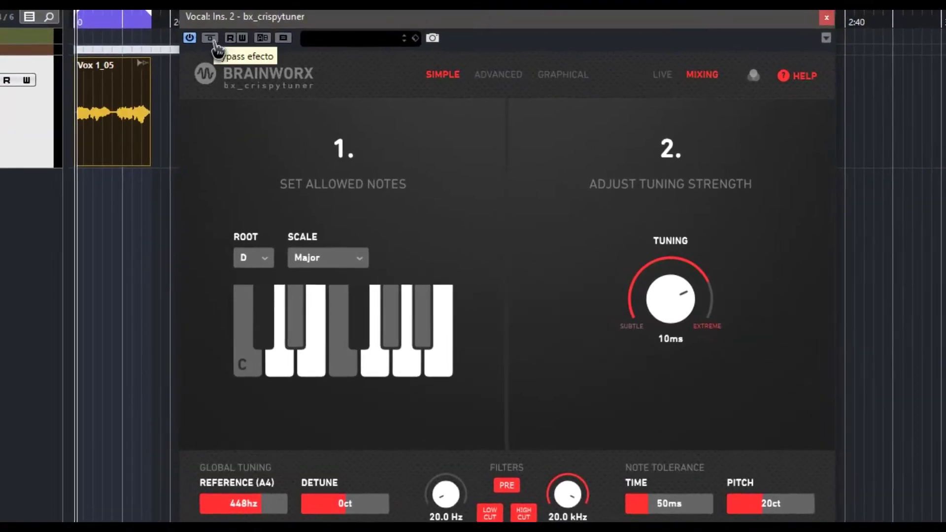
Step: Bypass bx_crispytuner and play the Vox 1_05 clip to hear the vocal without tuning
left_click(196, 13)
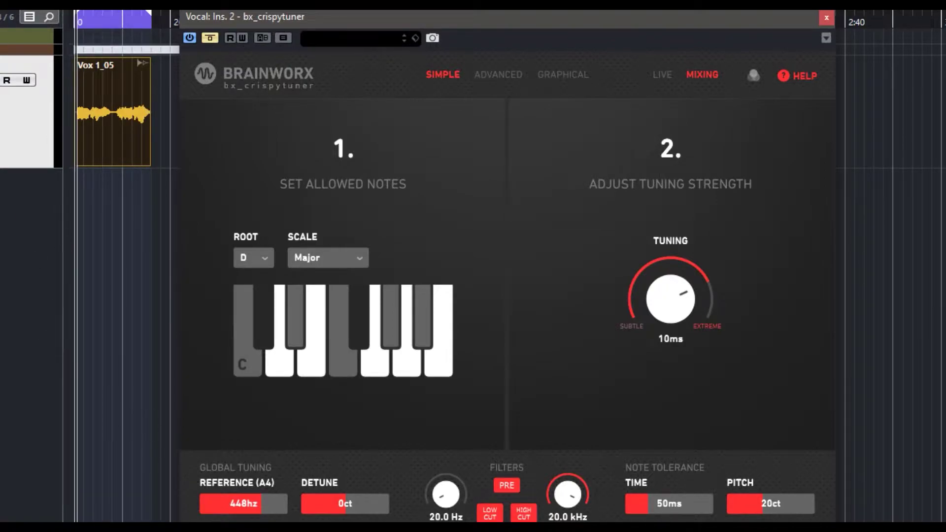
left_click(132, 143)
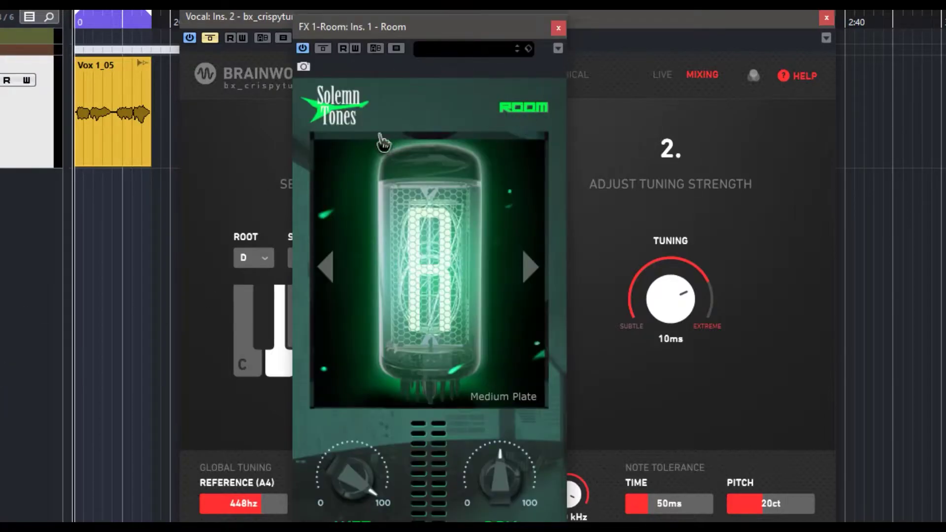
left_click(562, 30)
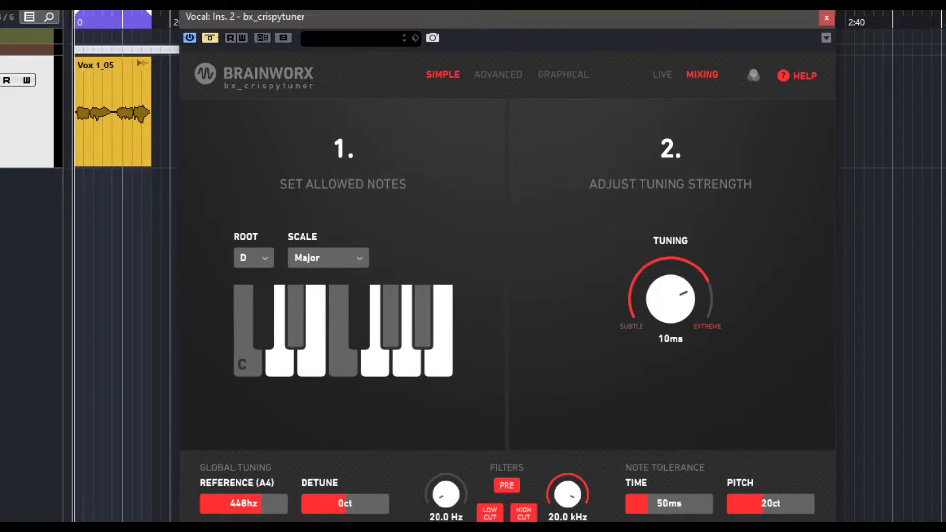
key("space")
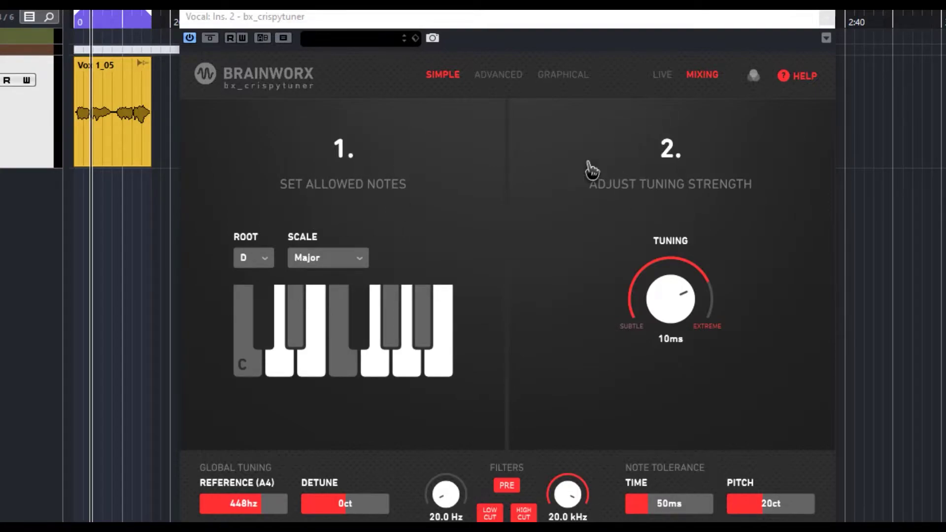
Step: Set the tuning strength to 48 ms, look over the Advanced and Graphical modes, and return to Simple mode
left_click_drag(693, 285, 689, 325)
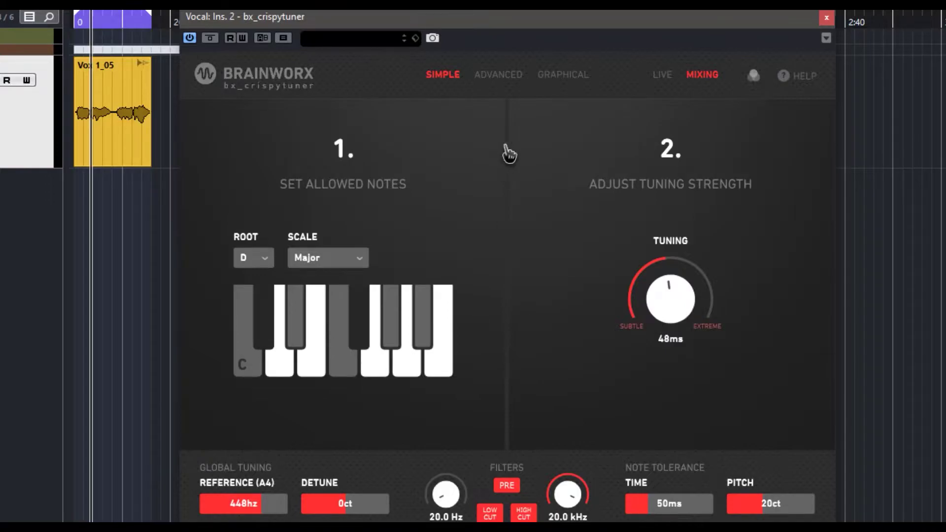
left_click(498, 76)
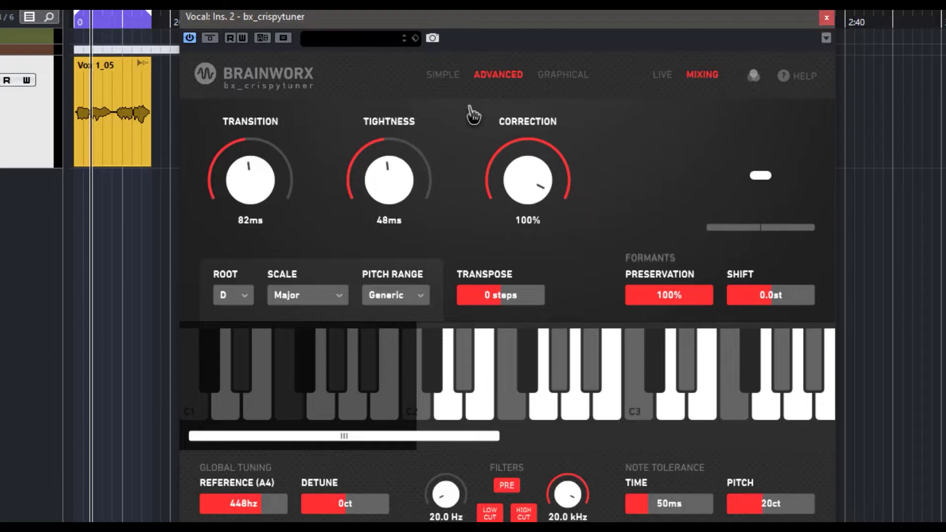
left_click(572, 86)
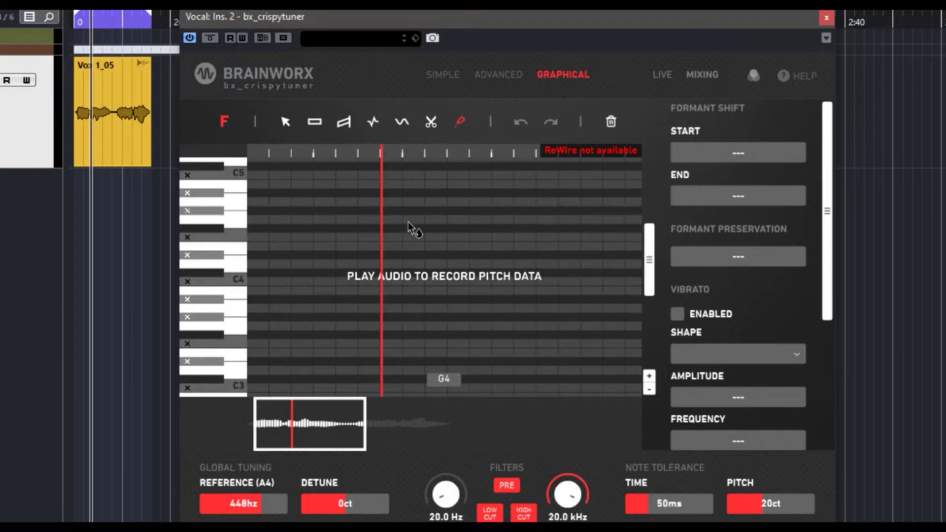
left_click(496, 75)
left_click(443, 75)
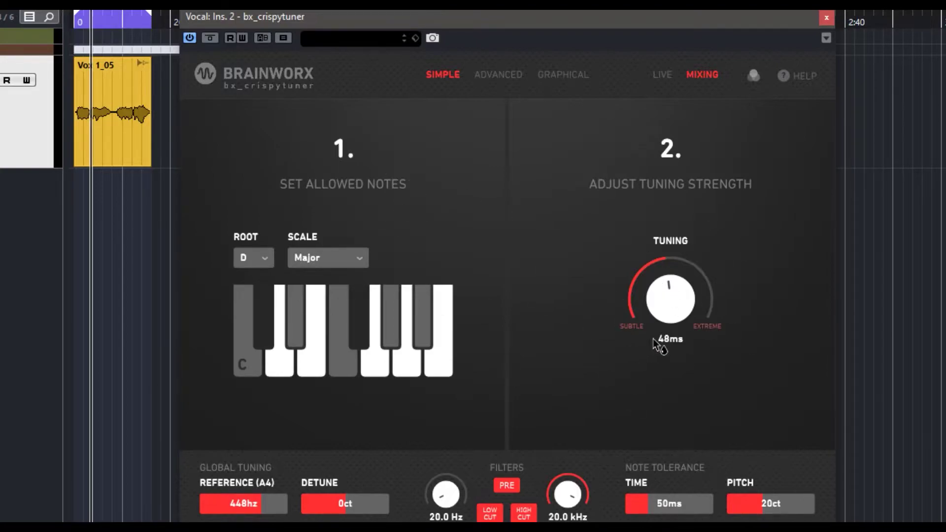
Step: Play the vocal while trying tuning strengths of 42 ms and 0 ms, and settle on 25 ms
key("space")
left_click_drag(673, 308, 678, 299)
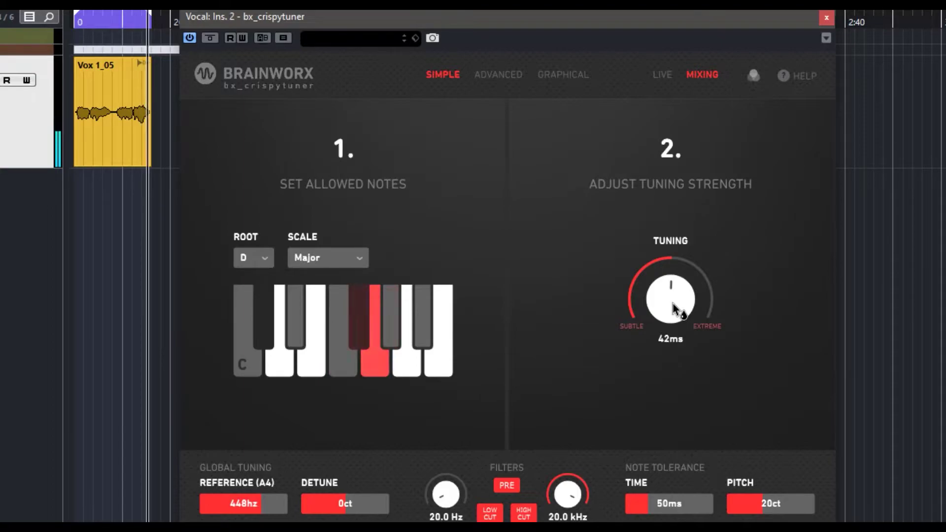
left_click_drag(675, 309, 680, 214)
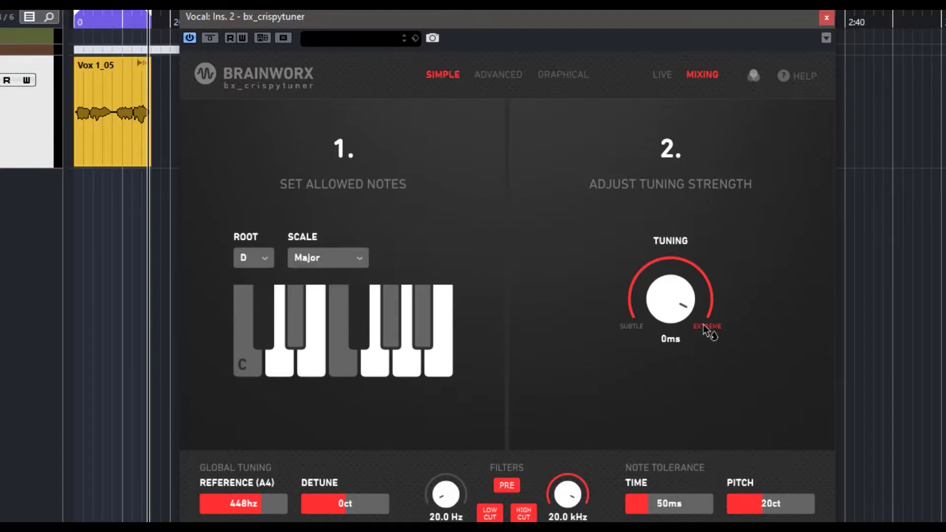
left_click_drag(673, 267, 691, 354)
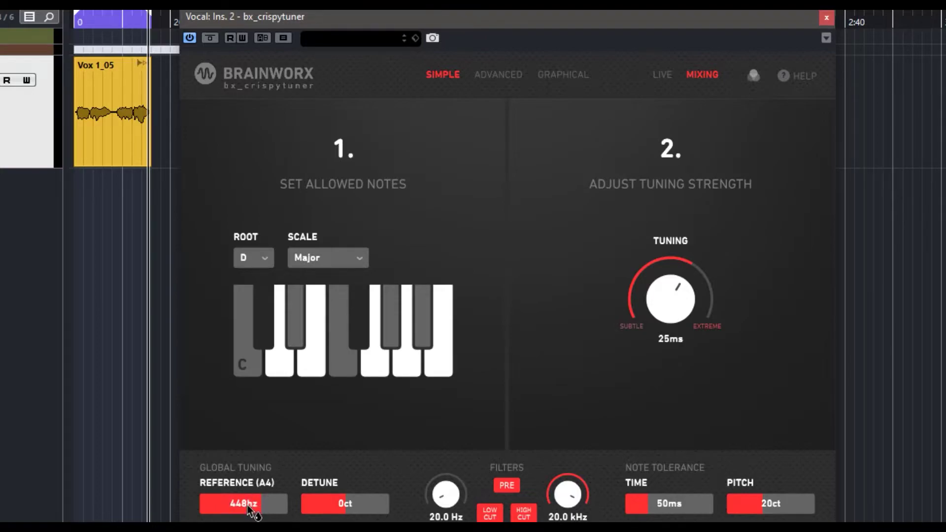
Step: Set the A4 reference to 440 Hz, and try detune values of -413, 16 and -49 ct before restoring 0 ct
left_click_drag(246, 513, 229, 521)
mouse_move(323, 498)
left_mouse_down()
mouse_move(329, 490)
mouse_move(338, 510)
mouse_move(329, 511)
left_mouse_up()
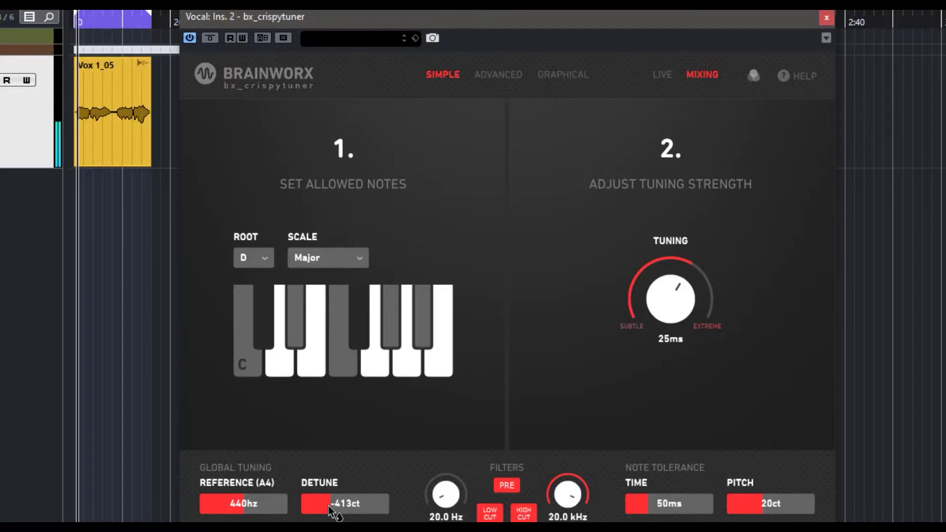
left_click_drag(328, 506, 347, 510)
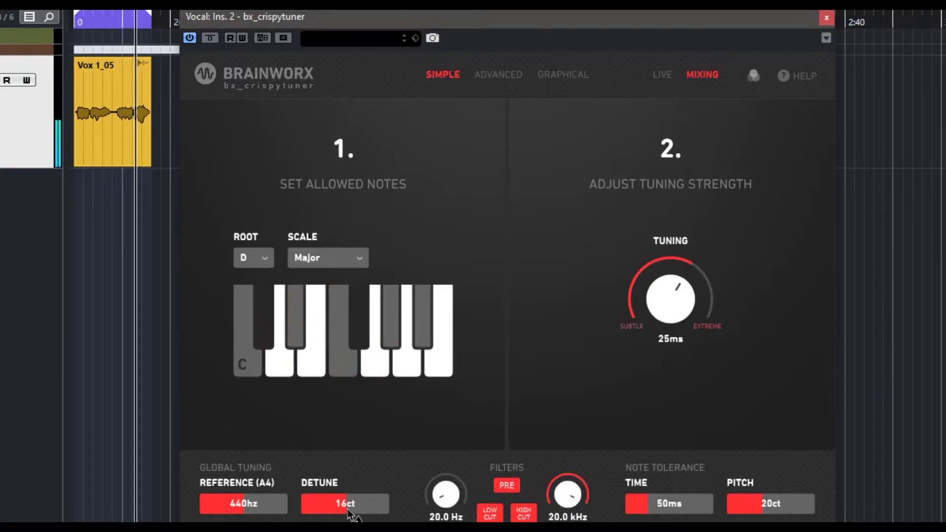
left_click_drag(348, 512, 345, 511)
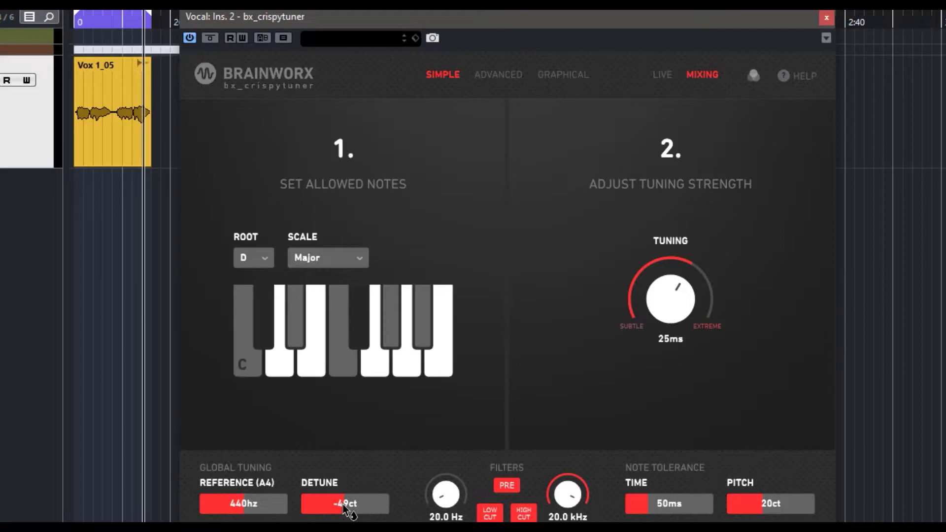
left_click_drag(344, 504, 347, 502)
left_click_drag(345, 502, 347, 503)
Step: Set the low-cut filter to 105.8 Hz after trying 500 Hz, and the high-cut filter to 19.0 kHz
left_click_drag(446, 498, 431, 392)
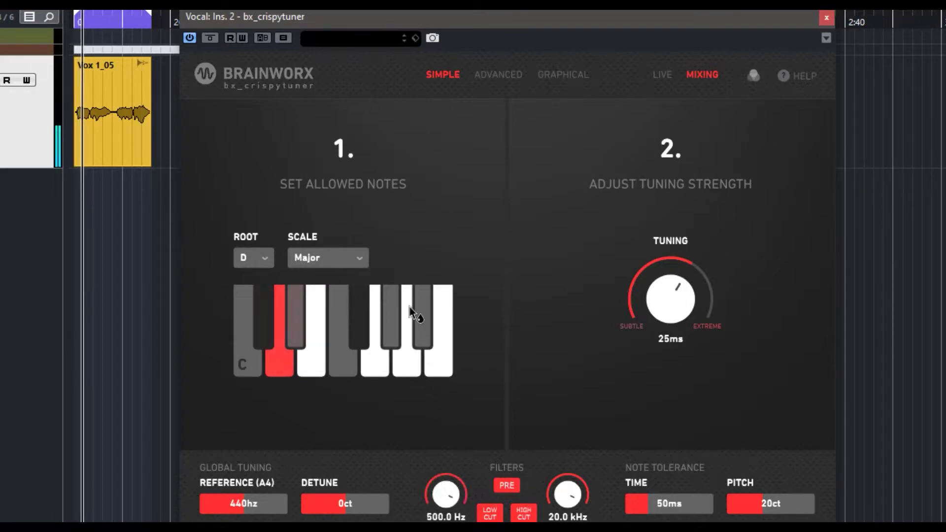
left_click_drag(410, 302, 431, 473)
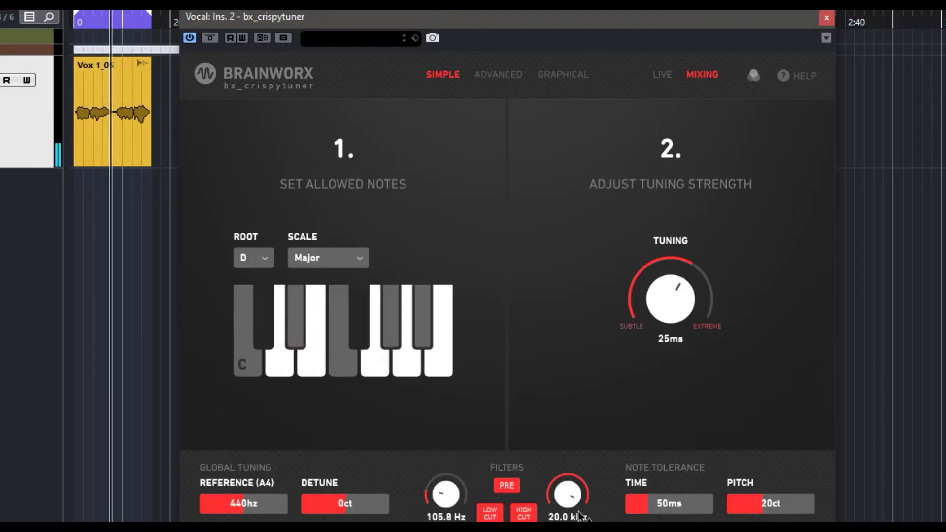
left_click_drag(574, 500, 570, 355)
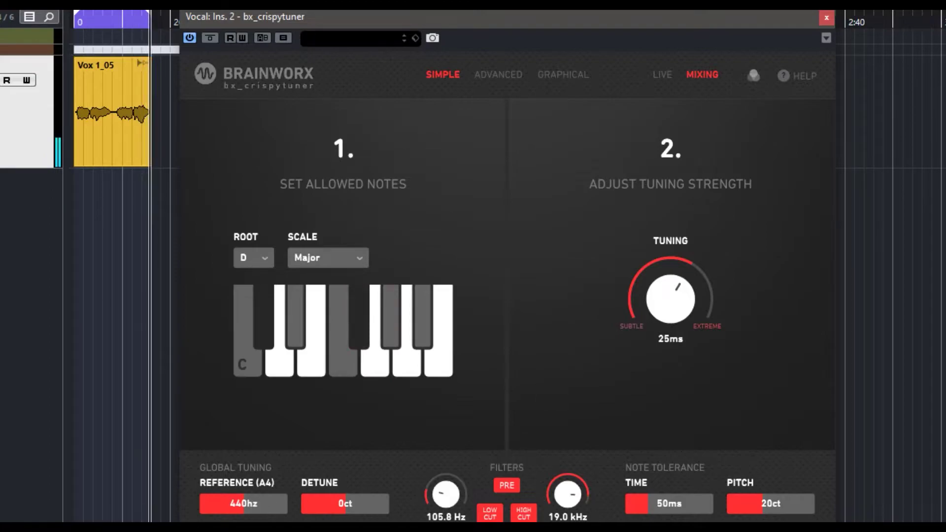
Step: Toggle the filter section's Pre, High Cut and Low Cut switches, leaving all of them on
left_click(506, 485)
left_click(524, 515)
left_click(524, 515)
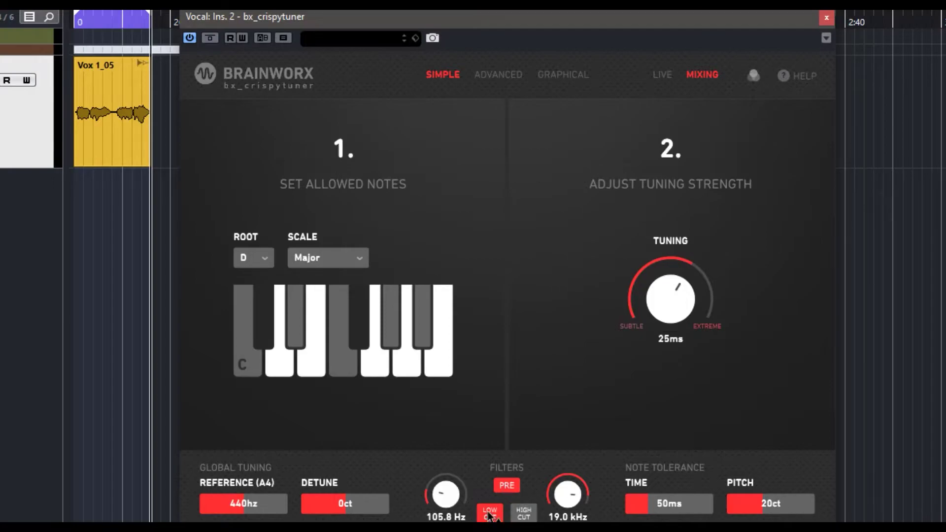
left_click(524, 514)
left_click(524, 514)
left_click(490, 514)
left_click(490, 514)
left_click(490, 514)
left_click(490, 514)
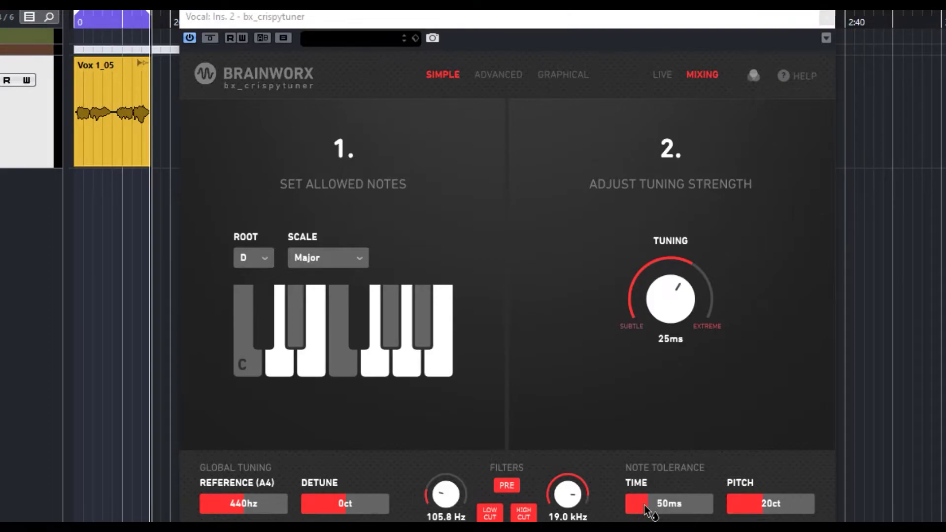
Step: Try a note tolerance time of 28 ms, and restore it to 50 ms
mouse_move(647, 512)
left_mouse_down()
mouse_move(705, 513)
mouse_move(644, 504)
left_mouse_up()
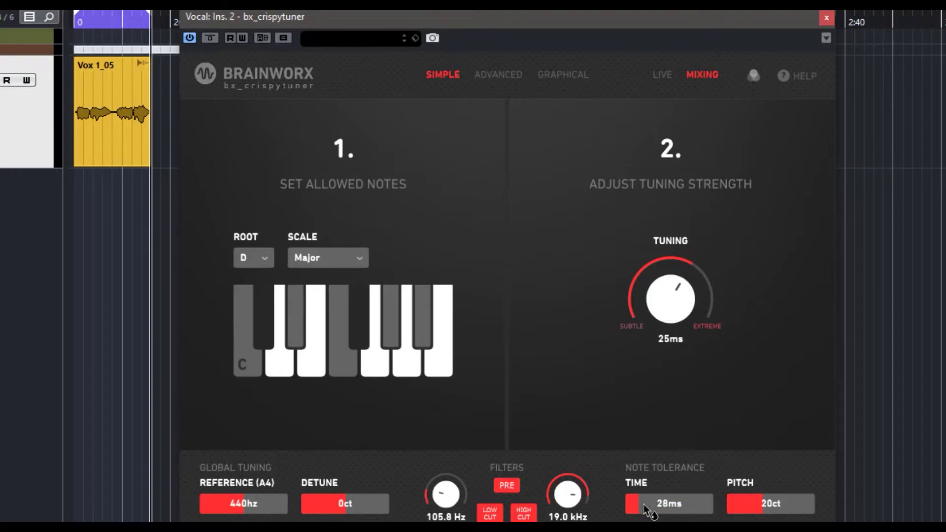
left_click_drag(643, 503, 650, 504)
double_click(660, 504)
type("50")
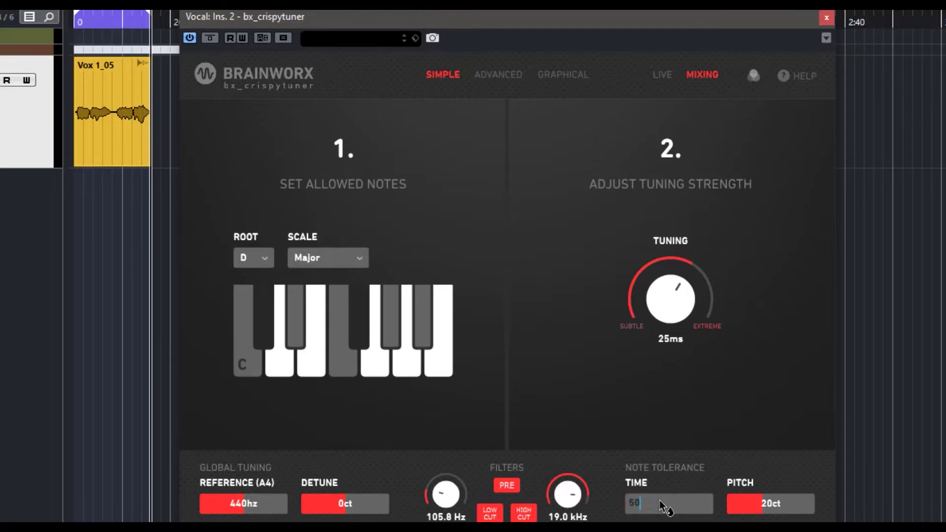
key("Return")
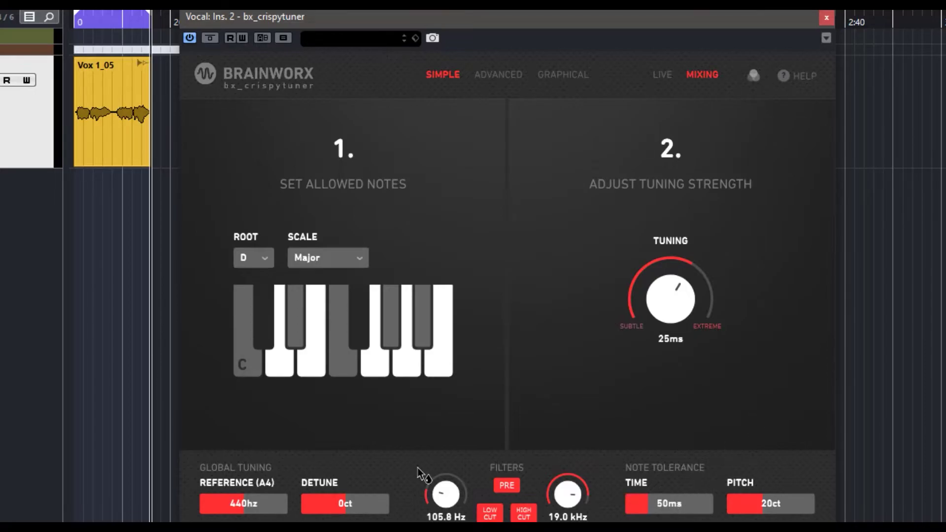
Step: Switch to the Advanced mode and view the pitch range choices, keeping Generic
left_click(498, 72)
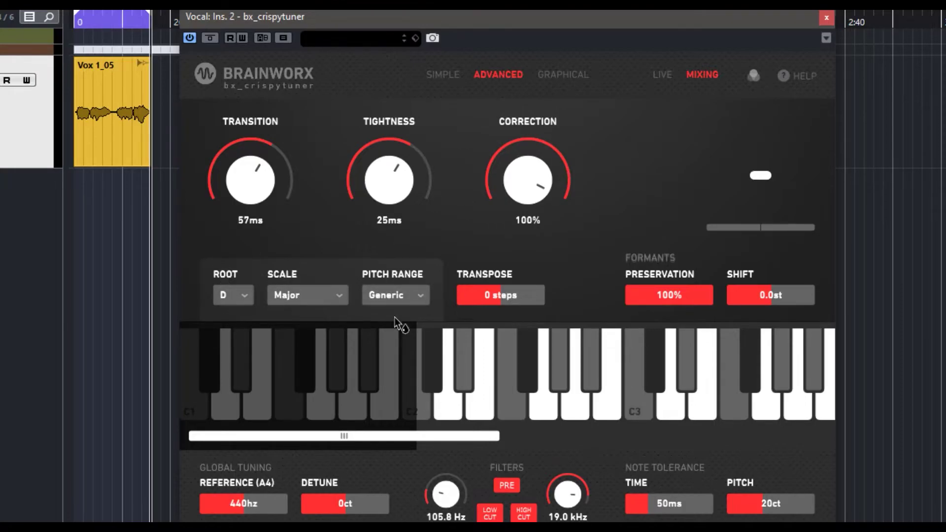
left_click(417, 297)
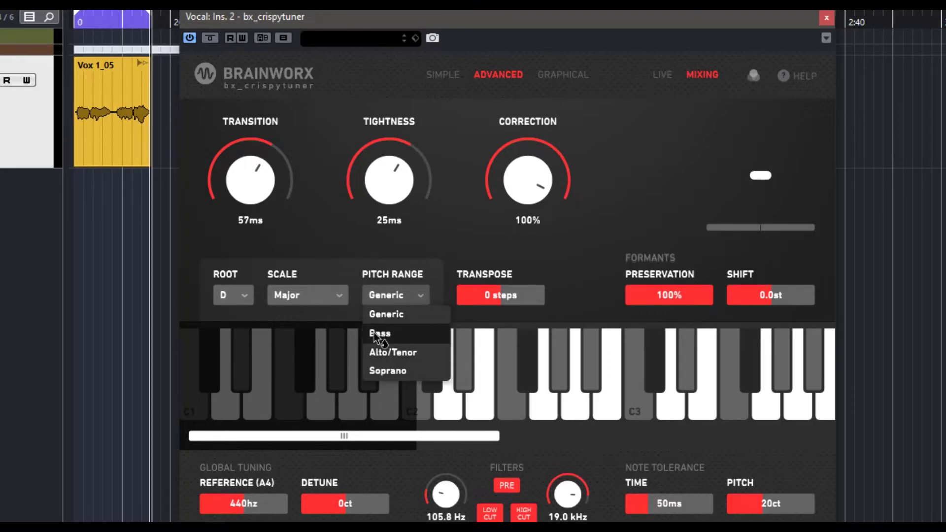
left_click(420, 296)
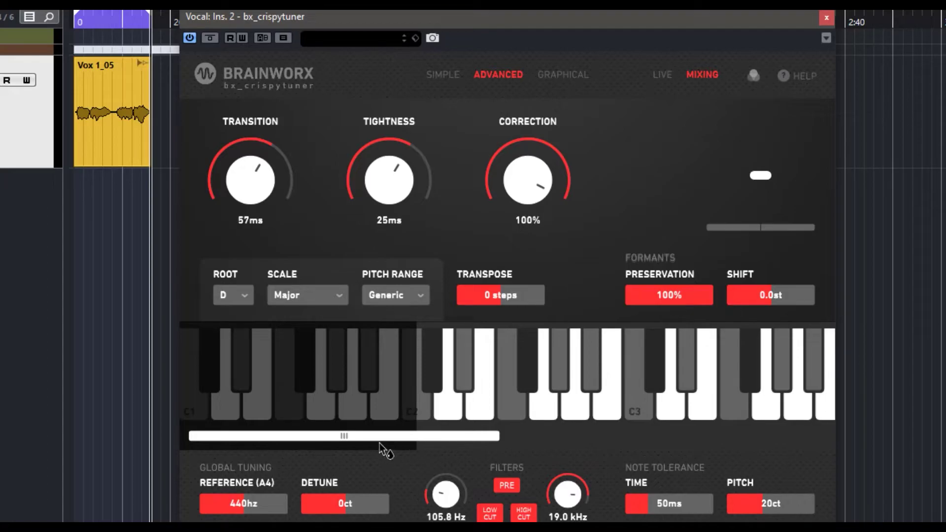
Step: Toggle the notes E3 and D#3 on the keyboard and restore both to their original state
left_click_drag(357, 437, 497, 437)
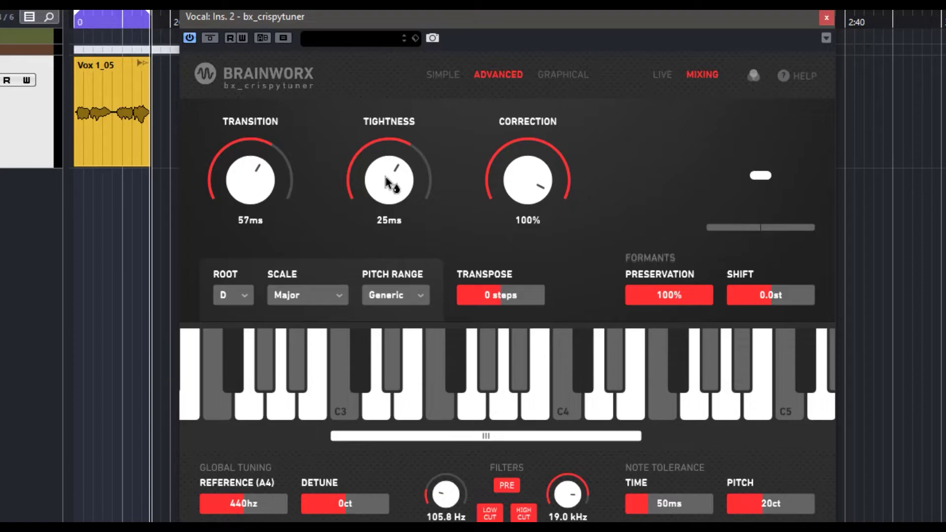
left_click(408, 412)
left_click(413, 413)
left_click(392, 373)
left_click(392, 371)
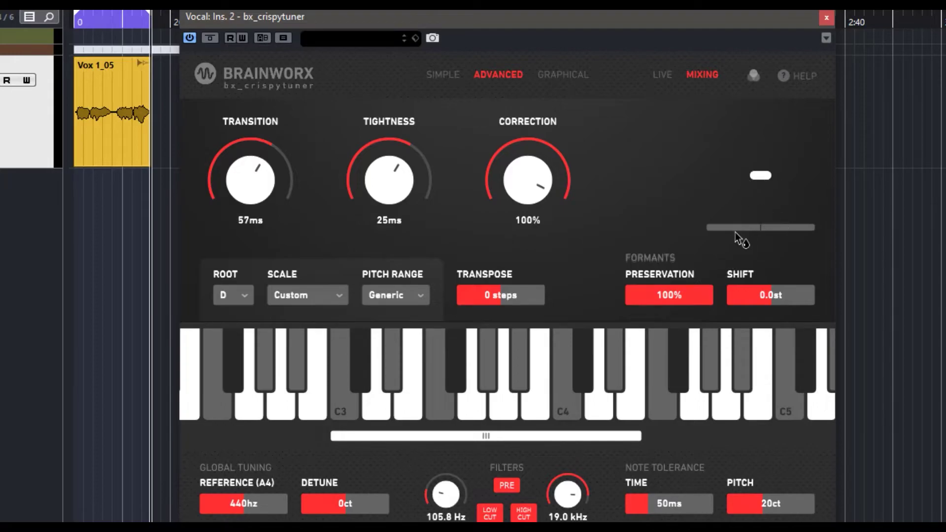
Step: Play the vocal, and try the Live processing mode before restoring Mixing
key("space")
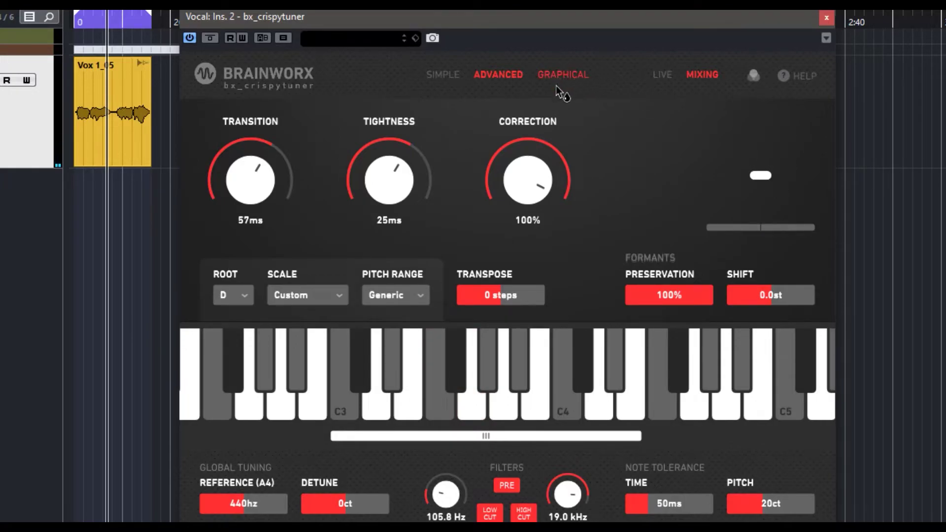
left_click(671, 75)
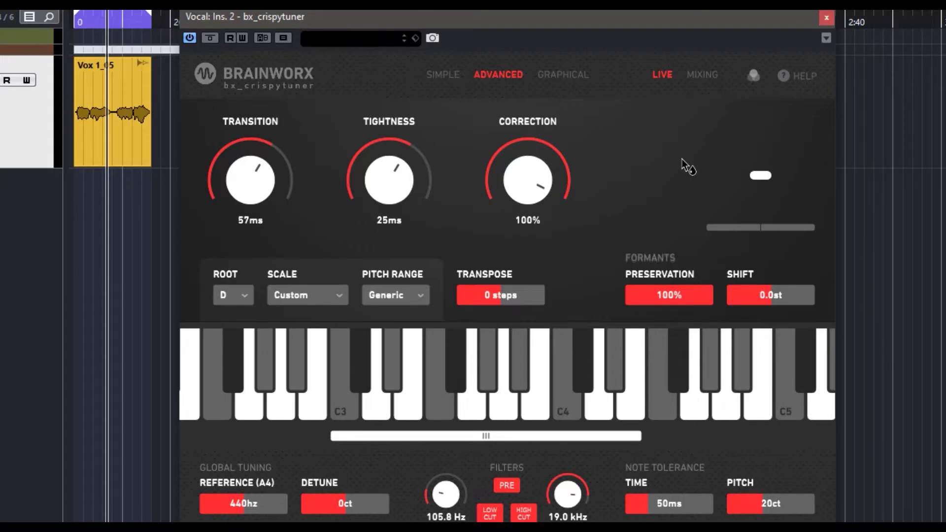
left_click(704, 75)
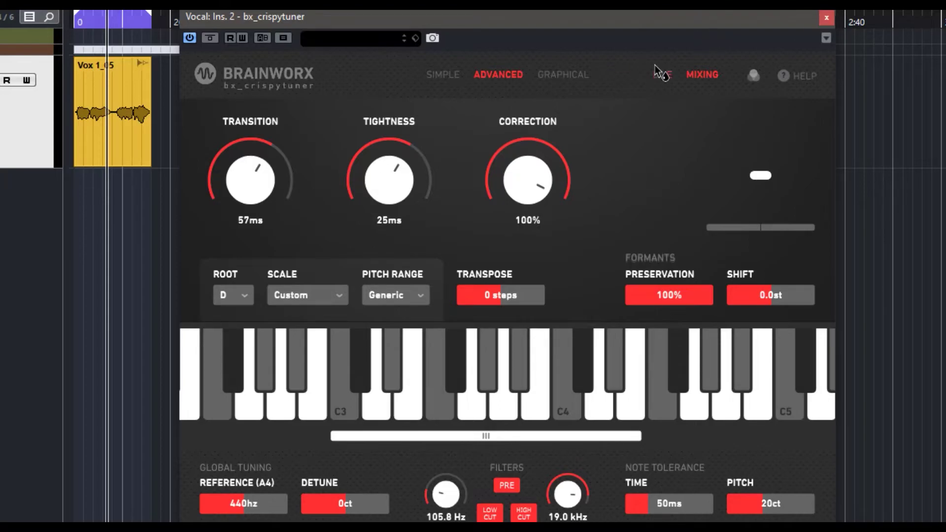
Step: Try the Blue, Green and Ice colour themes, and restore the Red theme
left_click(754, 77)
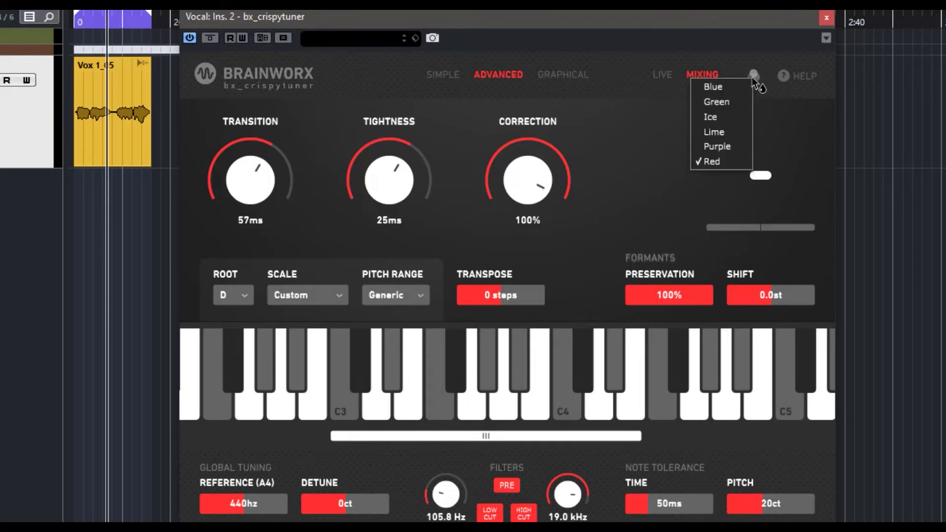
left_click(714, 87)
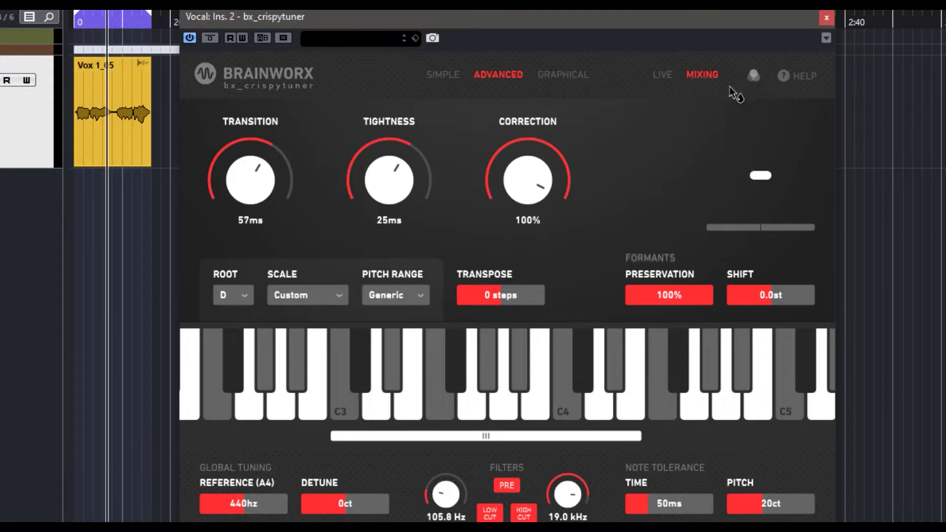
left_click(754, 76)
left_click(720, 101)
left_click(755, 76)
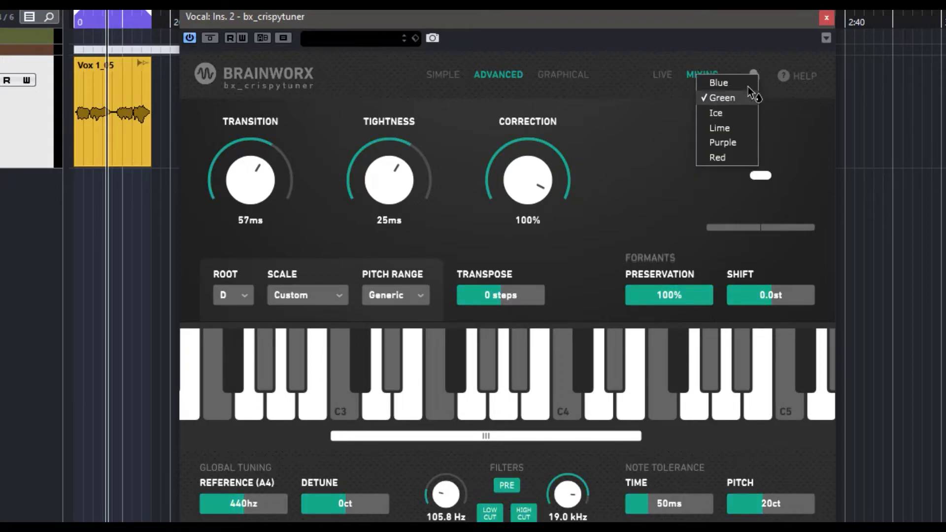
left_click(733, 113)
left_click(755, 75)
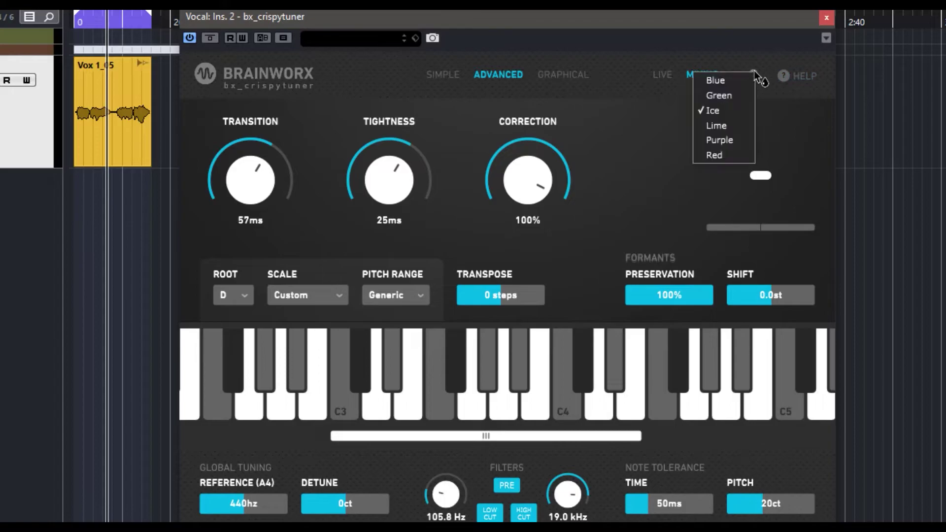
left_click(717, 157)
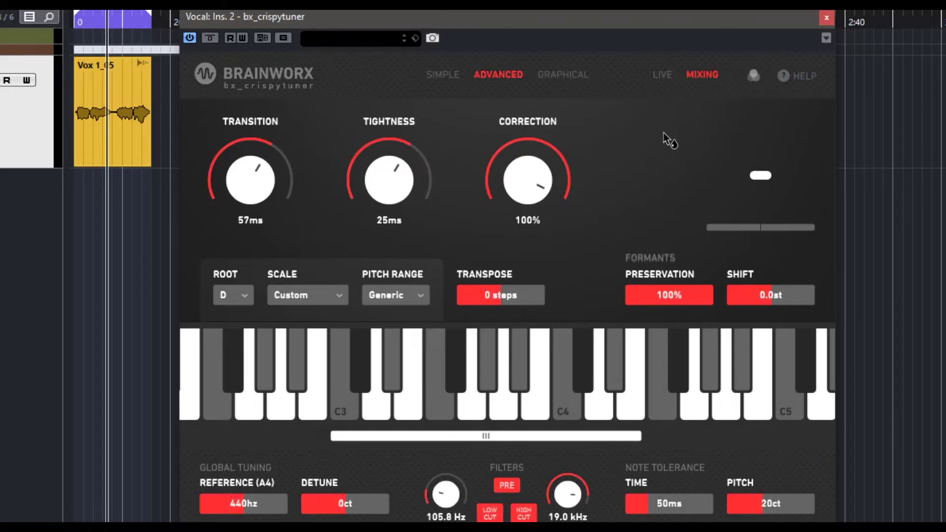
Step: Switch to the Graphical mode, and reposition and widen the plug-in window to enlarge the pitch graph
left_click(563, 74)
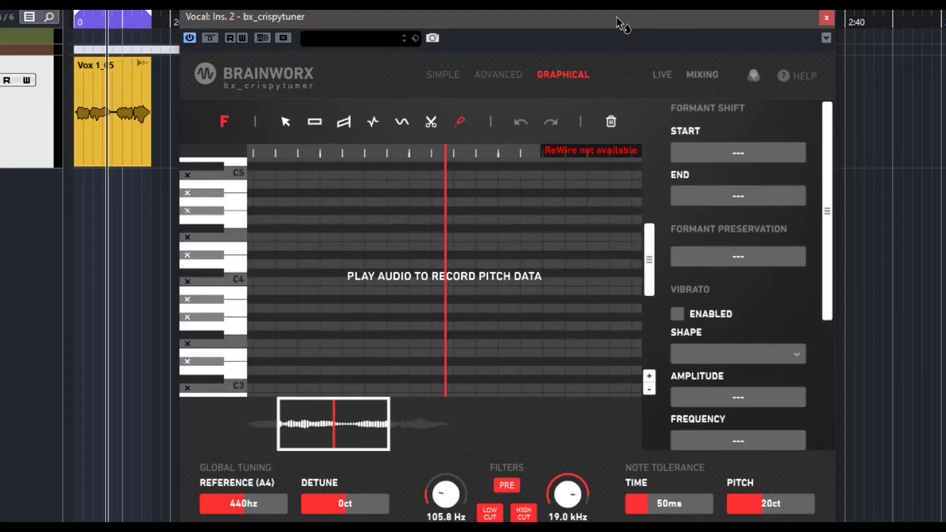
left_click_drag(621, 23, 516, 0)
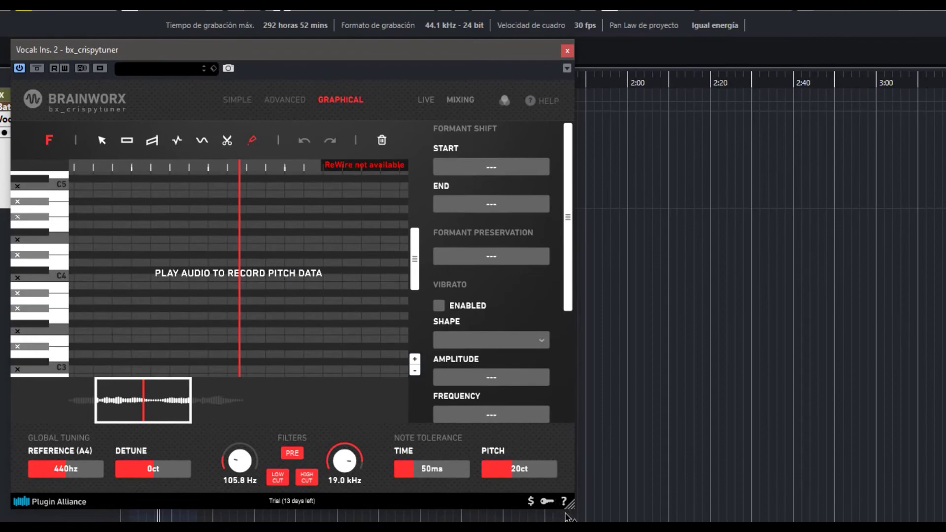
left_click_drag(571, 512, 943, 530)
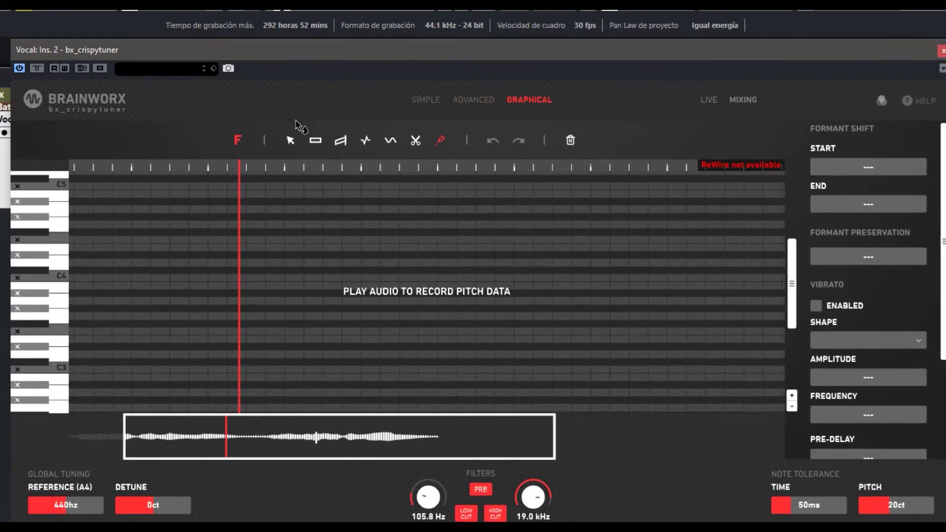
Step: Toggle formant editing off to examine the target note and correction parameters, and turn it back on
left_click(238, 142)
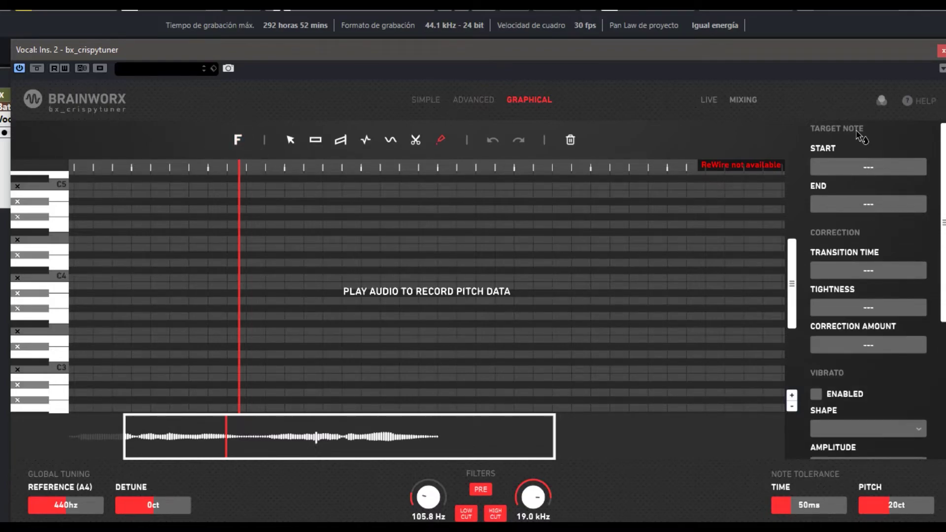
scroll(866, 237, "down", 4)
scroll(867, 281, "up", 4)
left_click(238, 142)
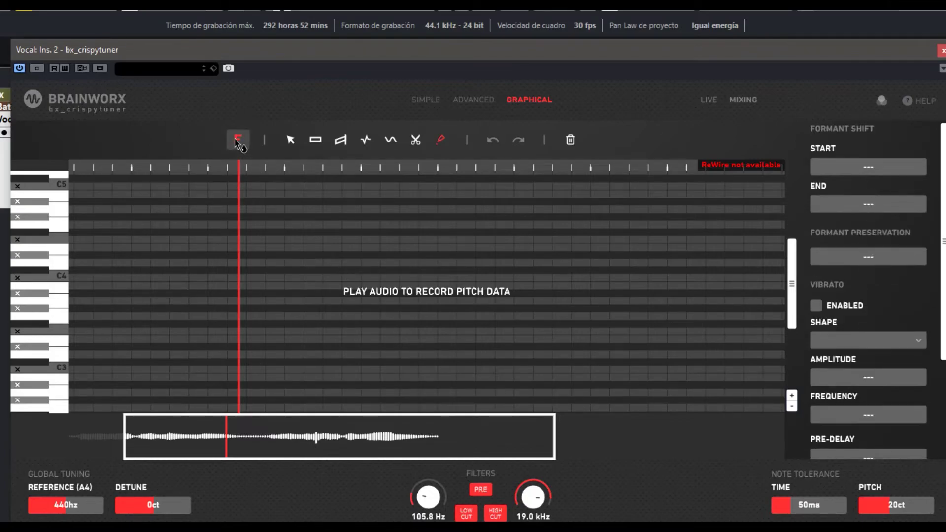
left_click(238, 141)
left_click(239, 141)
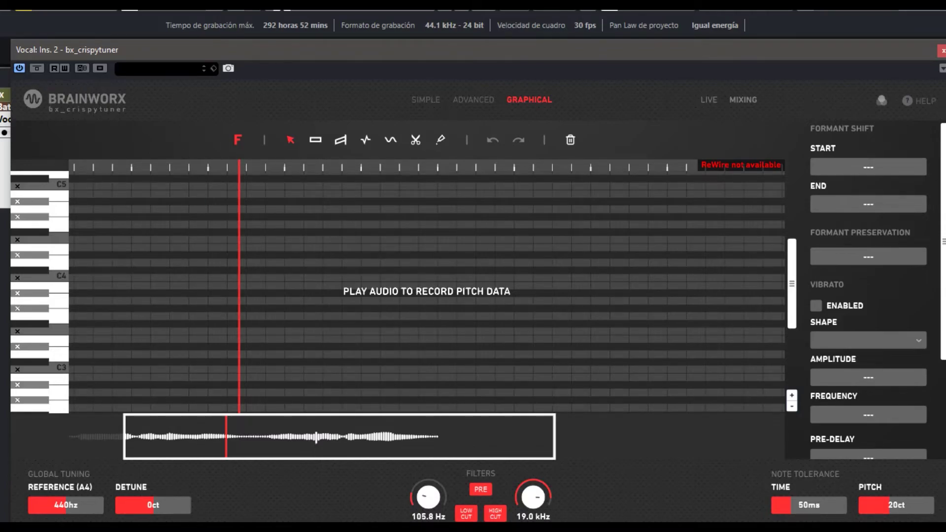
Step: Play the vocal through to record its pitch data, and inspect individual detected notes
key("space")
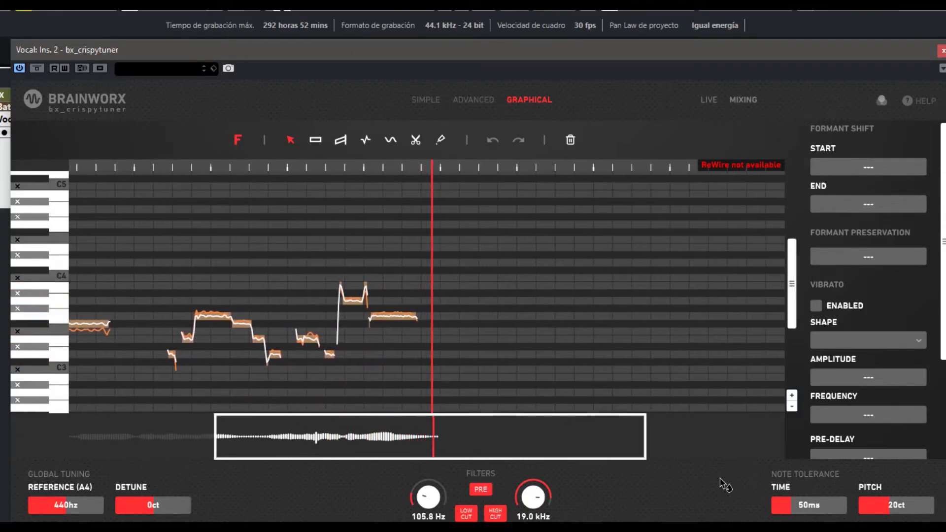
key("space")
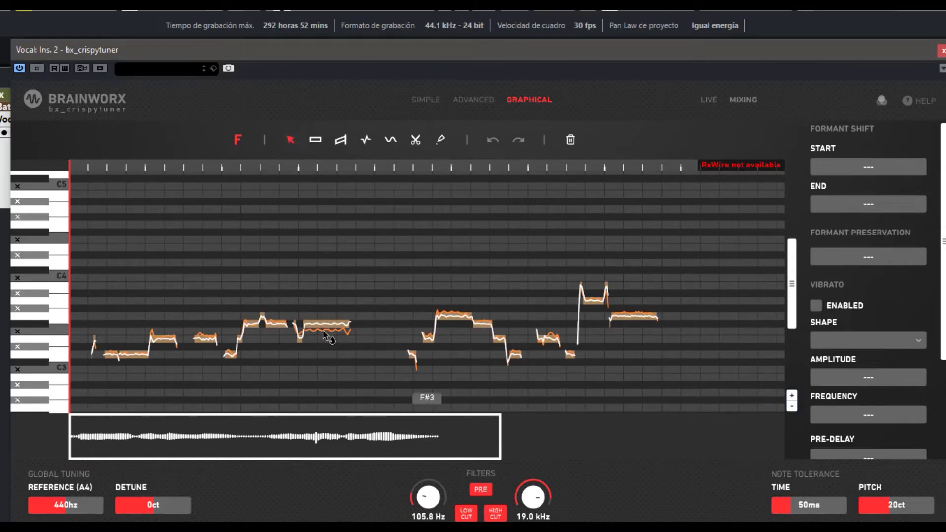
left_click(325, 327)
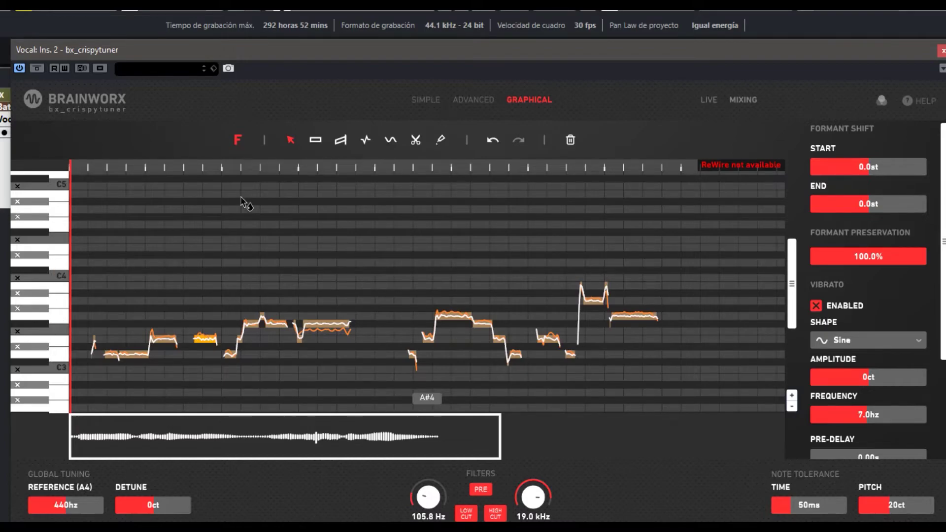
left_click(245, 202)
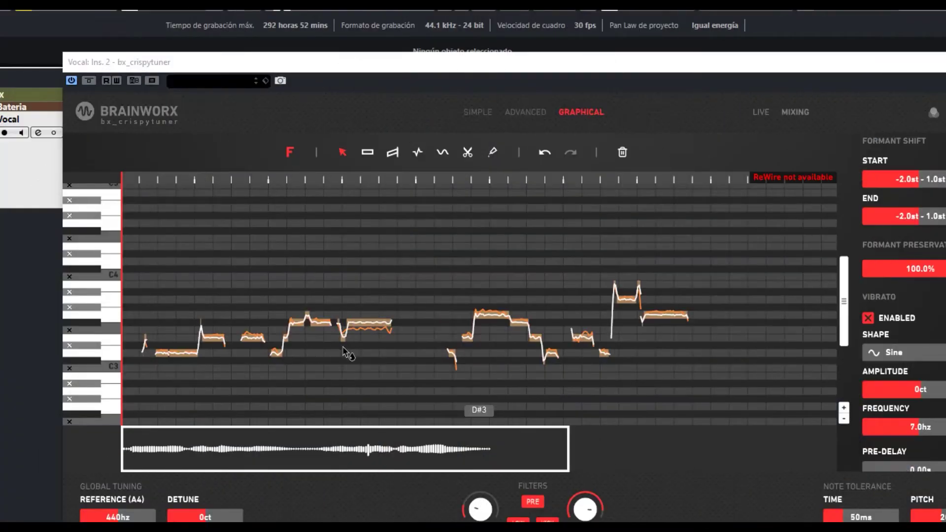
Step: Examine the recorded notes up close and play back the passage around the long F#3 note
left_click(844, 408)
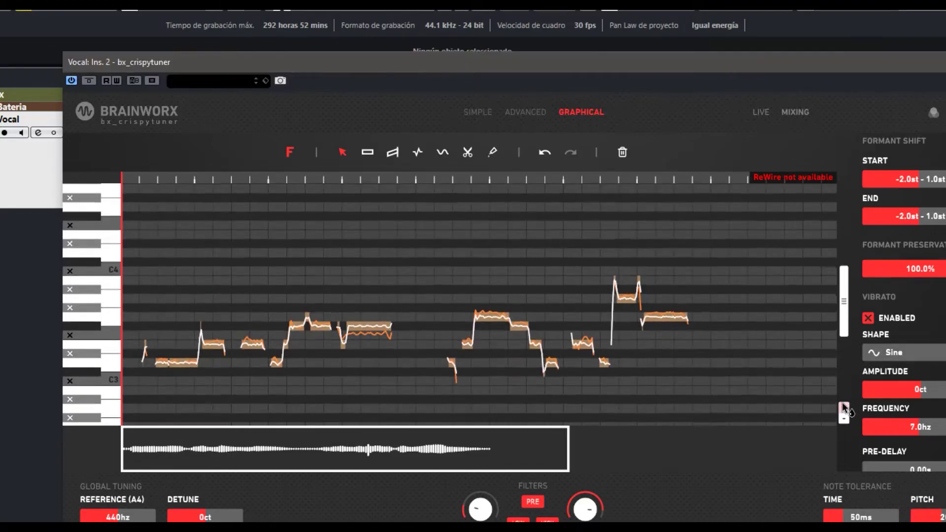
left_click(844, 408)
left_click(843, 407)
left_click_drag(844, 305, 846, 317)
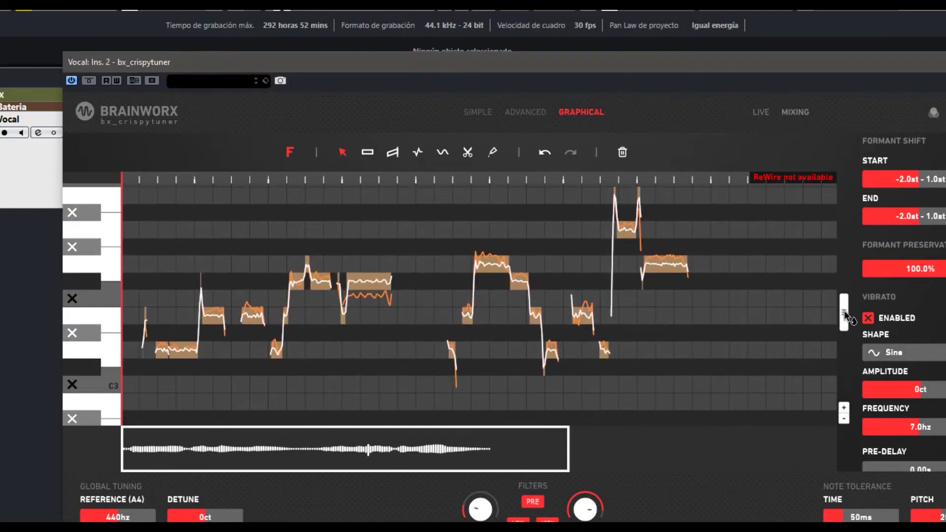
left_click_drag(569, 455, 442, 455)
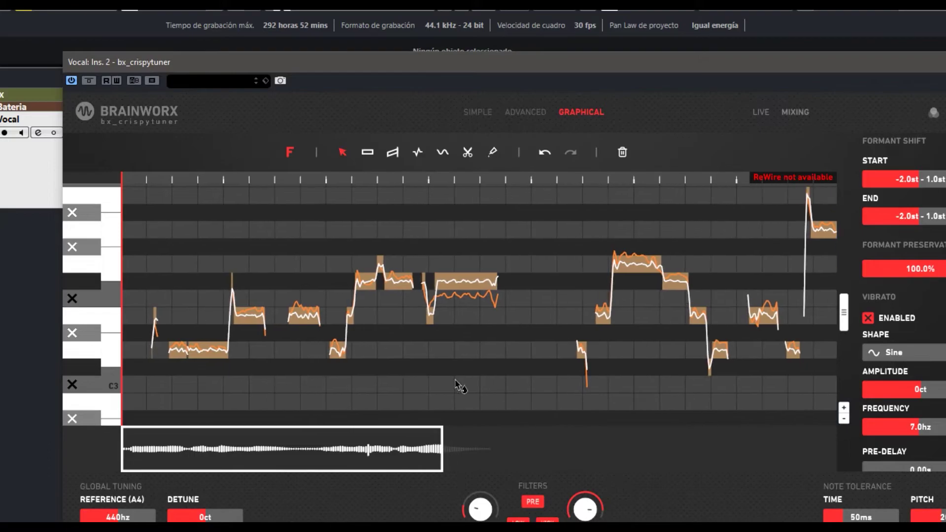
left_click_drag(193, 61, 299, 55)
left_click(153, 90)
key("space")
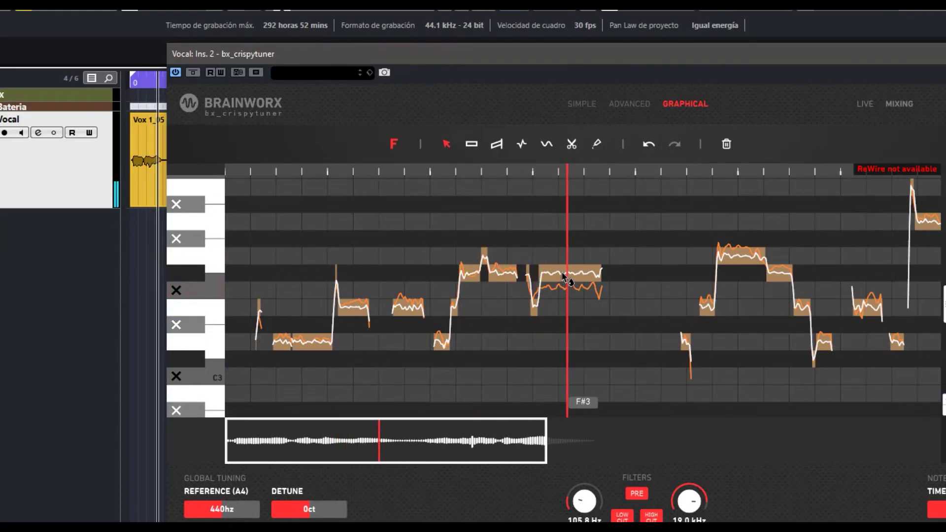
scroll(545, 186, "down", 1)
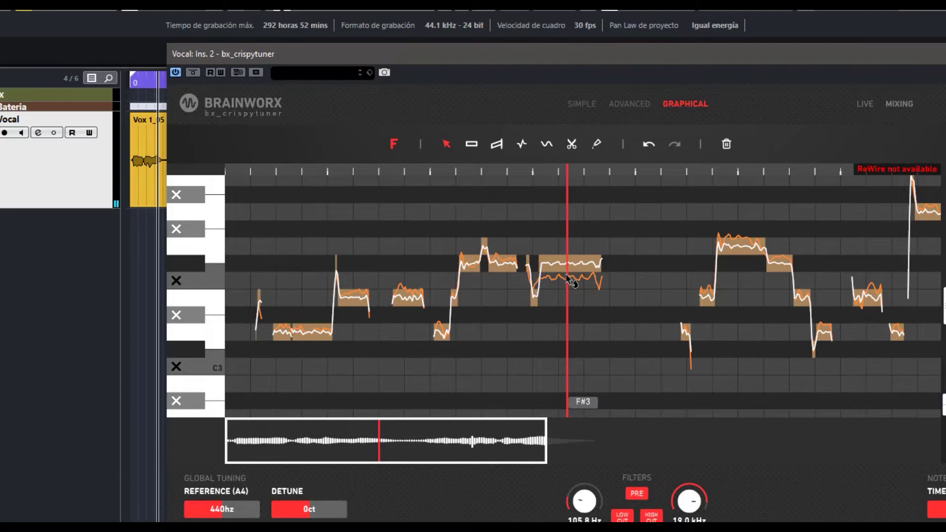
Step: Lower the long F#3 note and the short fragment at its start to F3
left_click(571, 144)
scroll(550, 296, "down", 1)
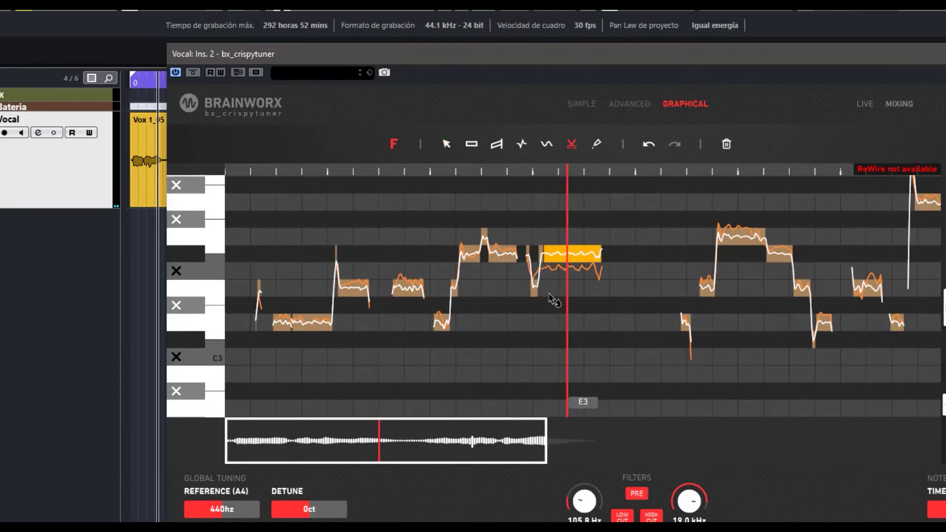
left_click_drag(562, 256, 539, 268)
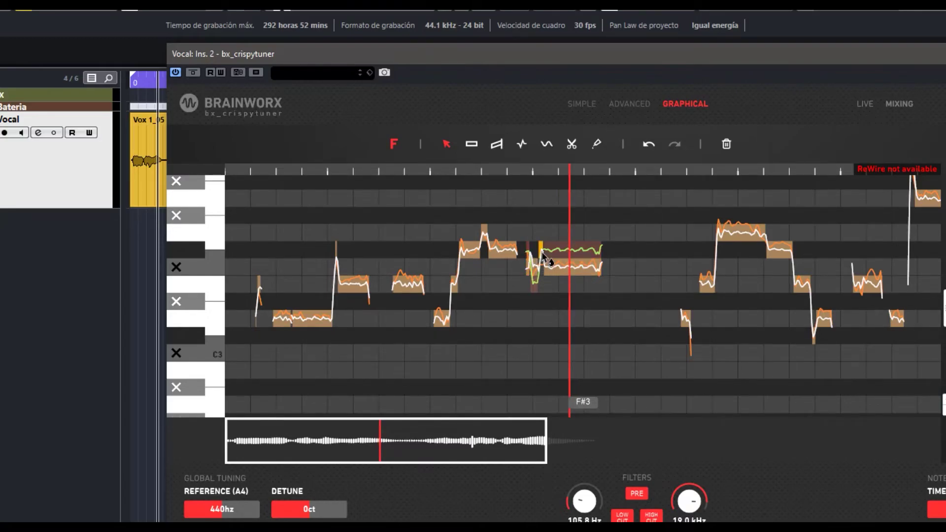
left_click_drag(548, 454, 435, 450)
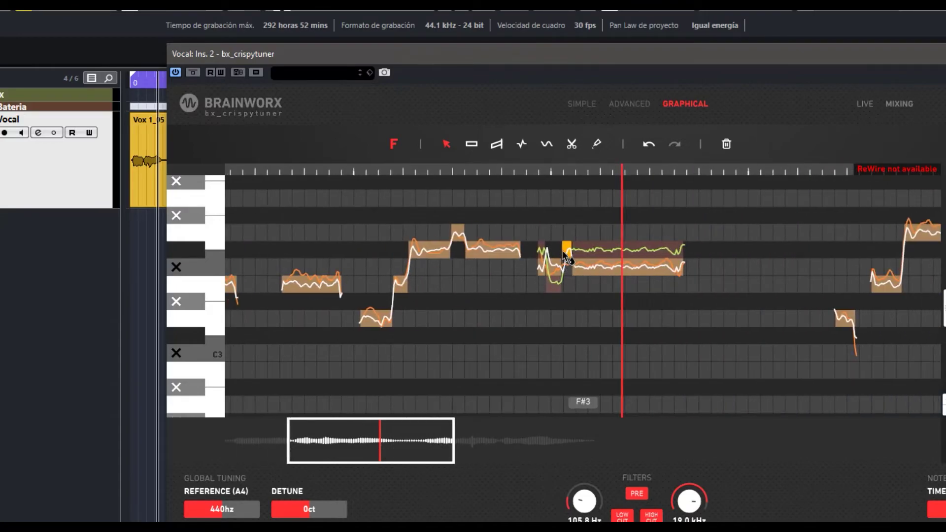
left_click_drag(567, 252, 568, 261)
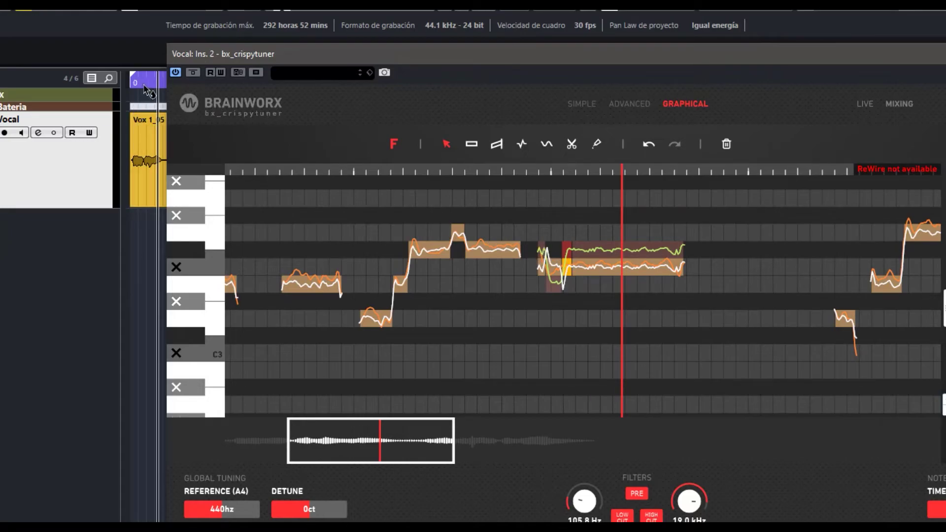
Step: Play back the vocal from the lowered F3 note through the final phrase, following the notes in the pitch graph
key("space")
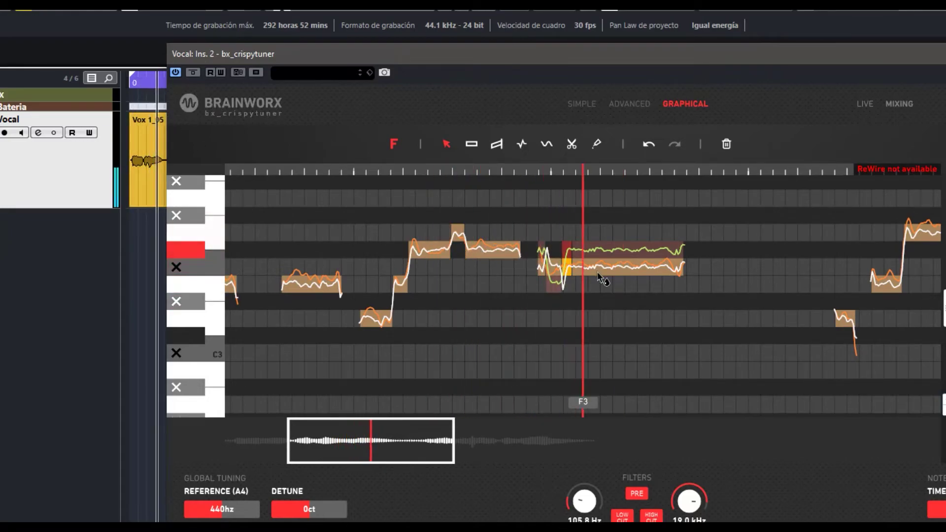
left_click(570, 244)
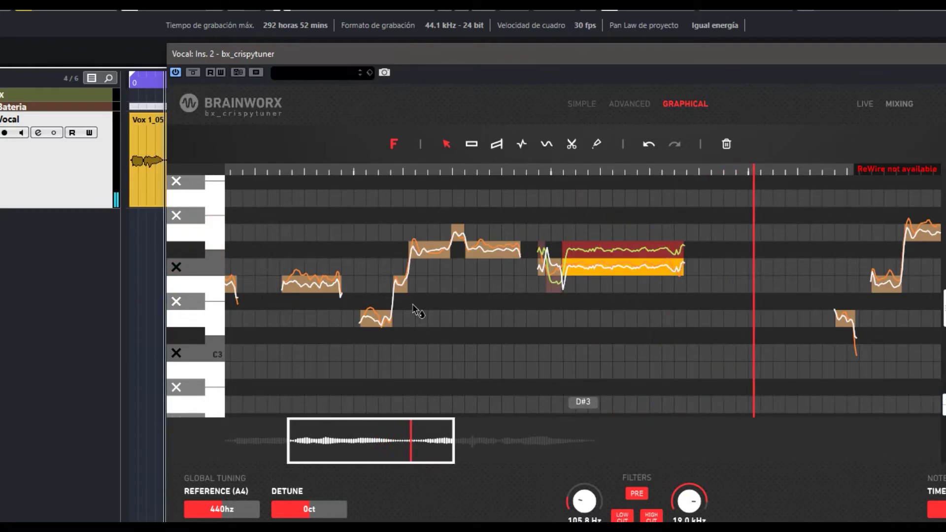
left_click_drag(433, 445, 565, 445)
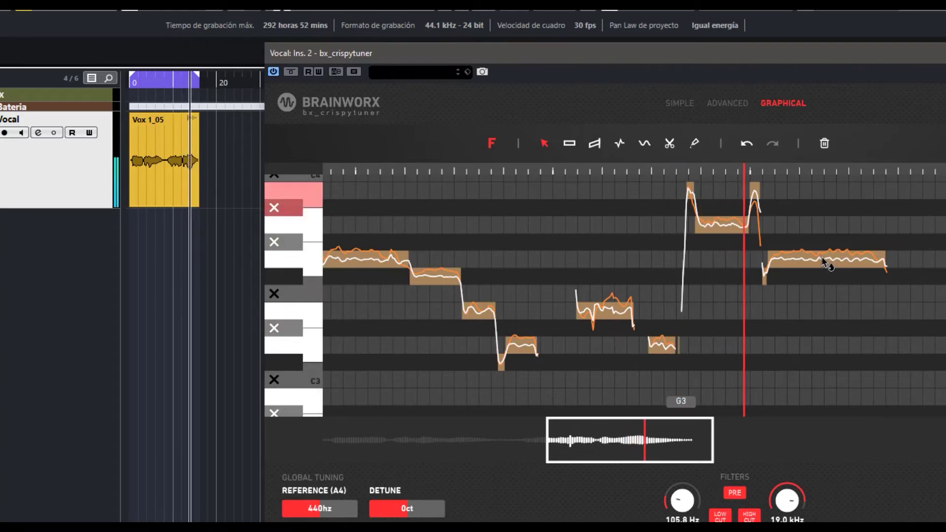
Step: Lower the final long note and the short fragment at its start to F3, and bring the two preceding high peaks down to A3
left_click_drag(819, 256, 822, 277)
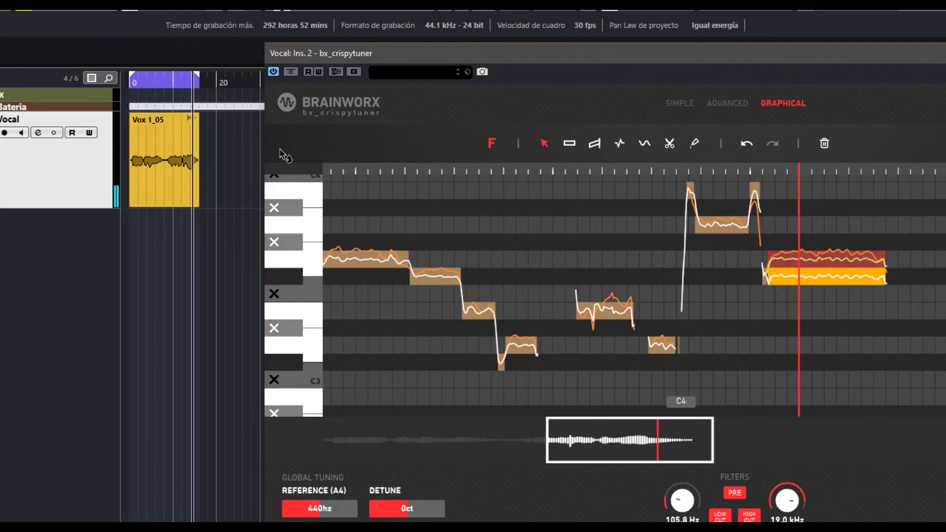
left_click_drag(631, 277, 631, 295)
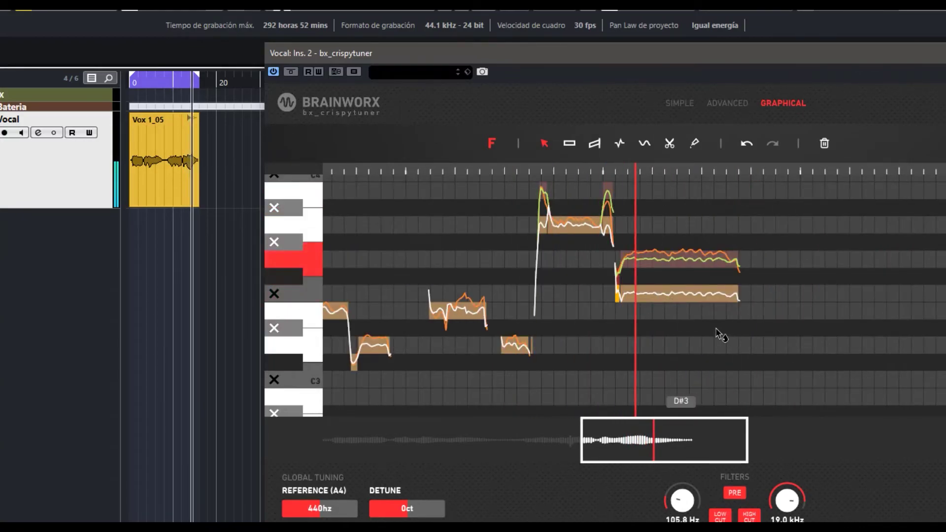
scroll(552, 449, "down", 3)
scroll(552, 450, "down", 3)
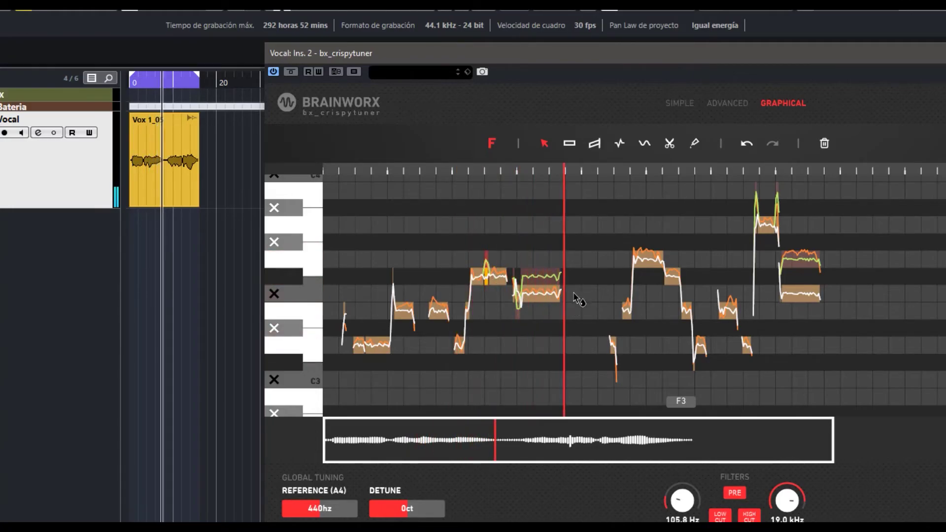
Step: Raise the final long note to F#3 and play back the end of the phrase
left_click_drag(771, 57, 562, 63)
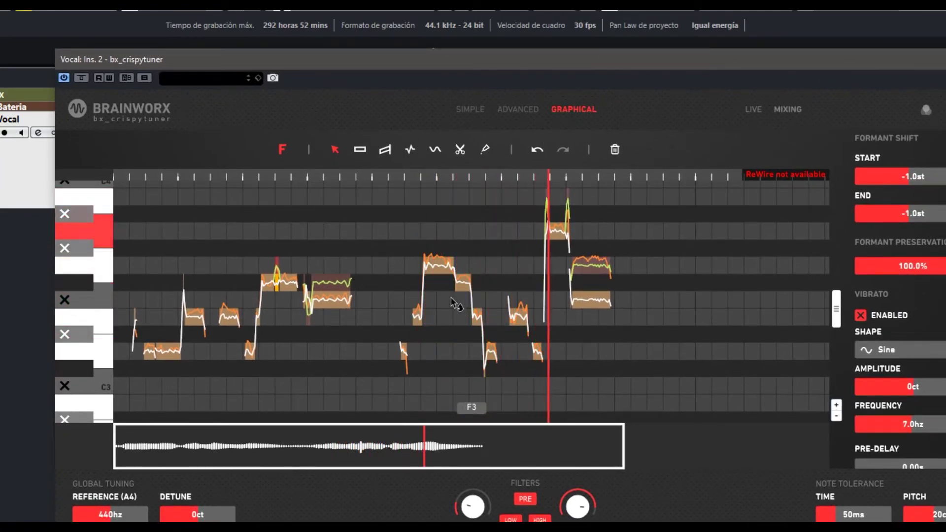
left_click(589, 296)
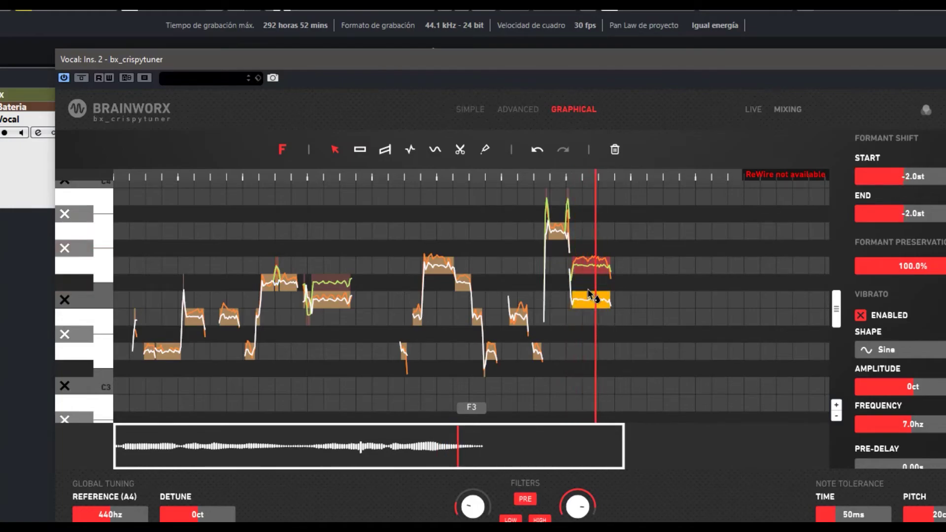
left_click_drag(590, 296, 590, 279)
left_click_drag(164, 76, 242, 57)
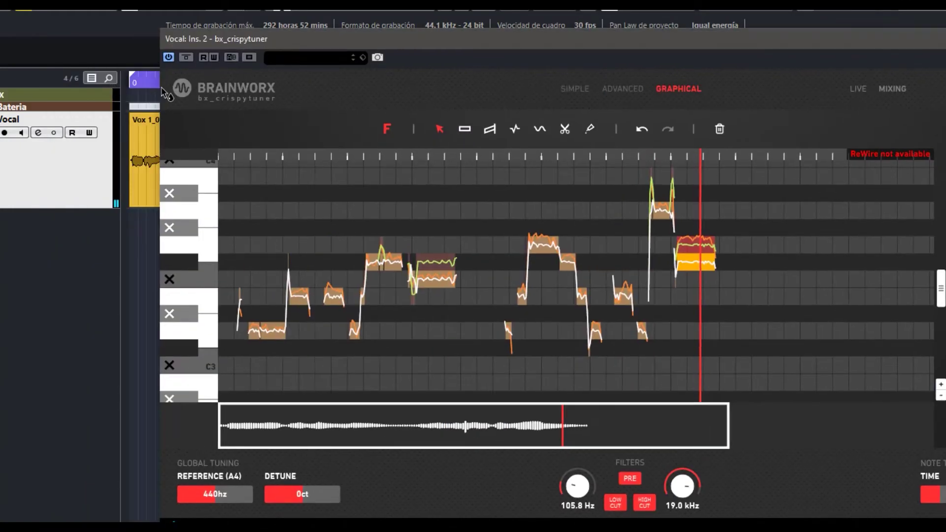
left_click_drag(165, 93, 865, 133)
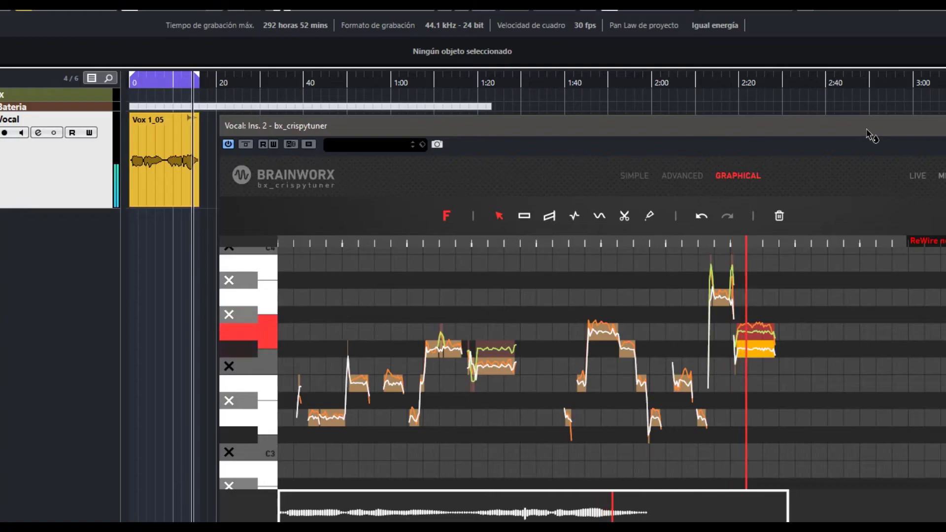
left_click_drag(867, 129, 765, 99)
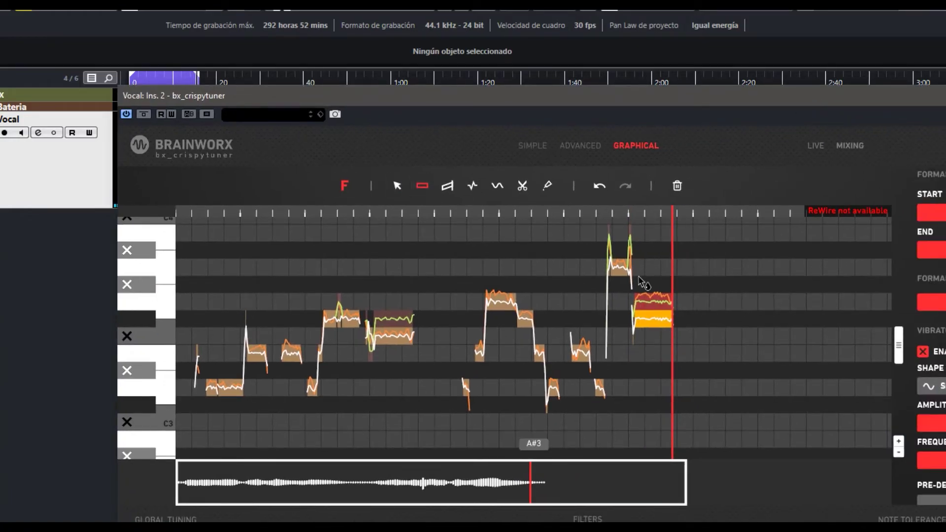
Step: Try drawing a note bridging the high A3 note and the final long note, audition both at F#3, and undo the edits
left_click(621, 329)
left_click_drag(400, 96, 541, 94)
left_click(181, 84)
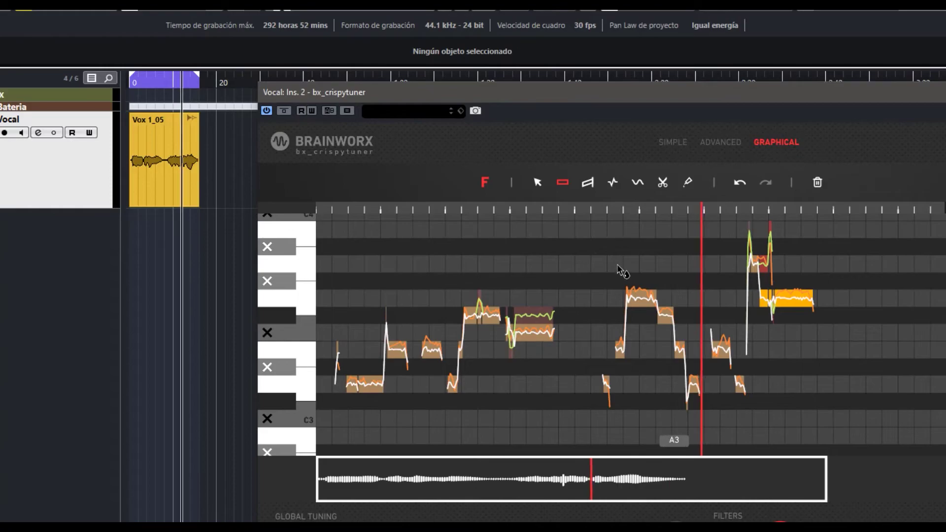
left_click(537, 182)
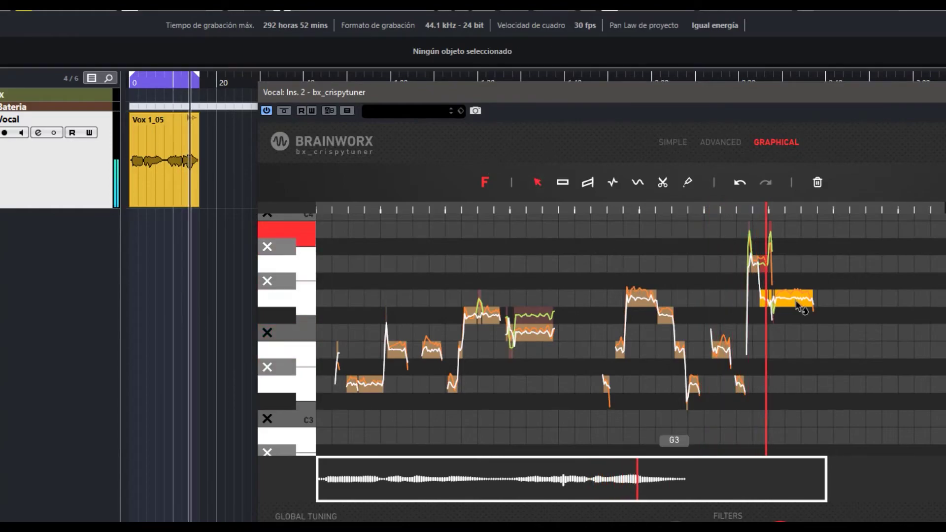
left_click_drag(793, 300, 790, 318)
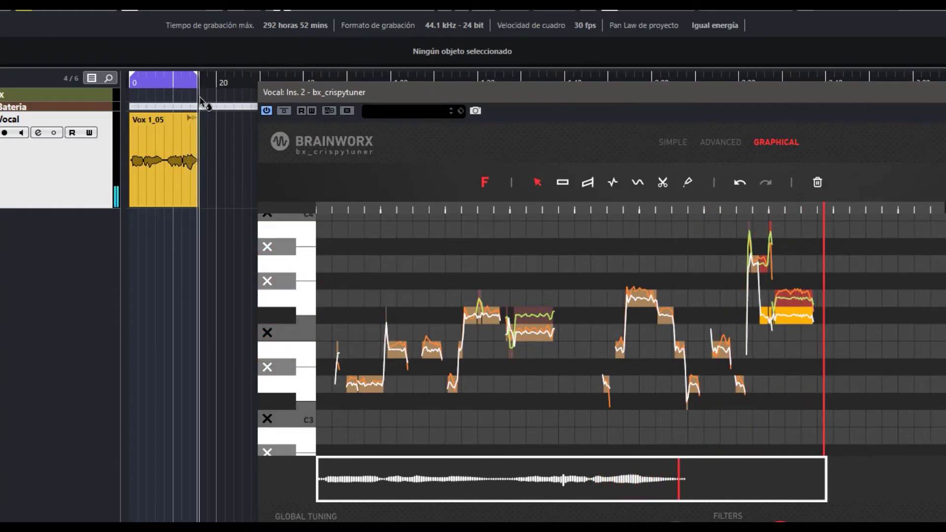
left_click(188, 88)
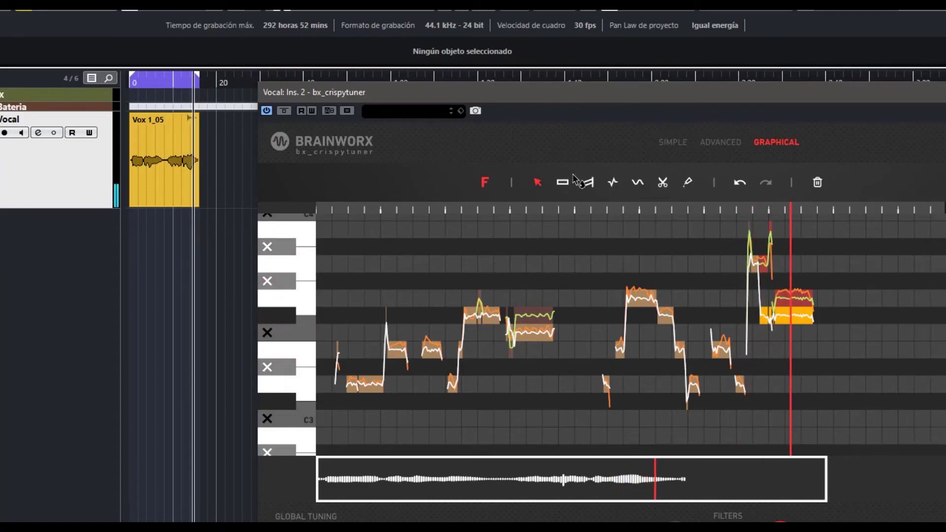
left_click(739, 183)
left_click(741, 184)
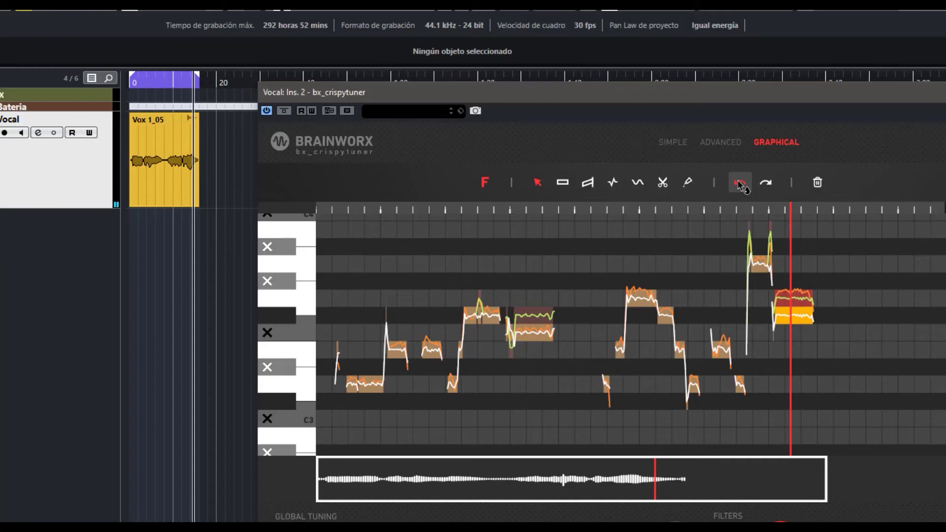
Step: Tilt the end of the final F#3 note down to F3, then try an upward tilt and undo it
left_click(593, 258)
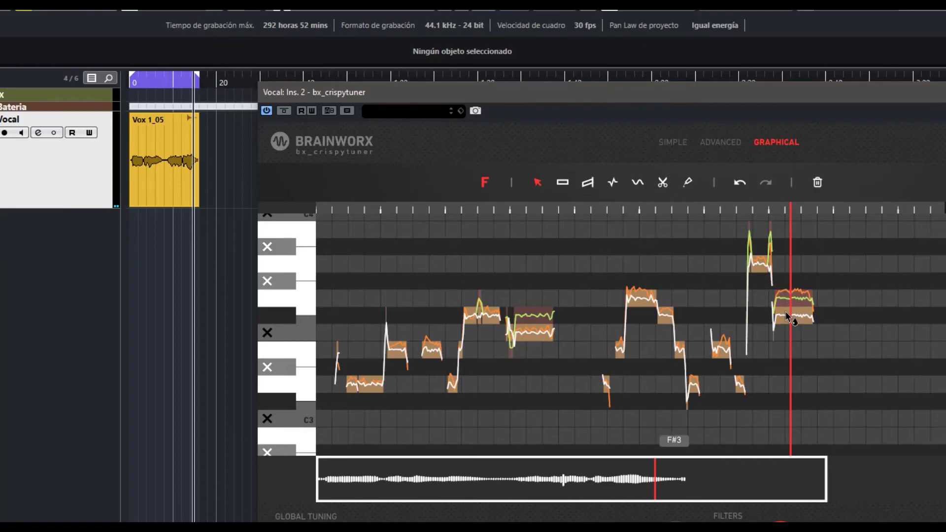
left_click(584, 184)
mouse_move(808, 321)
left_mouse_down()
mouse_move(815, 298)
mouse_move(821, 330)
left_mouse_up()
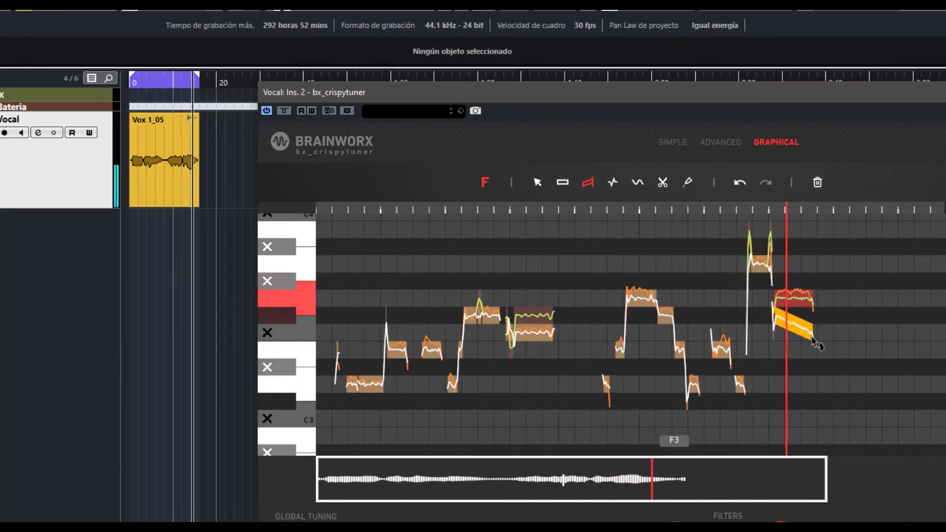
left_click_drag(812, 338, 823, 284)
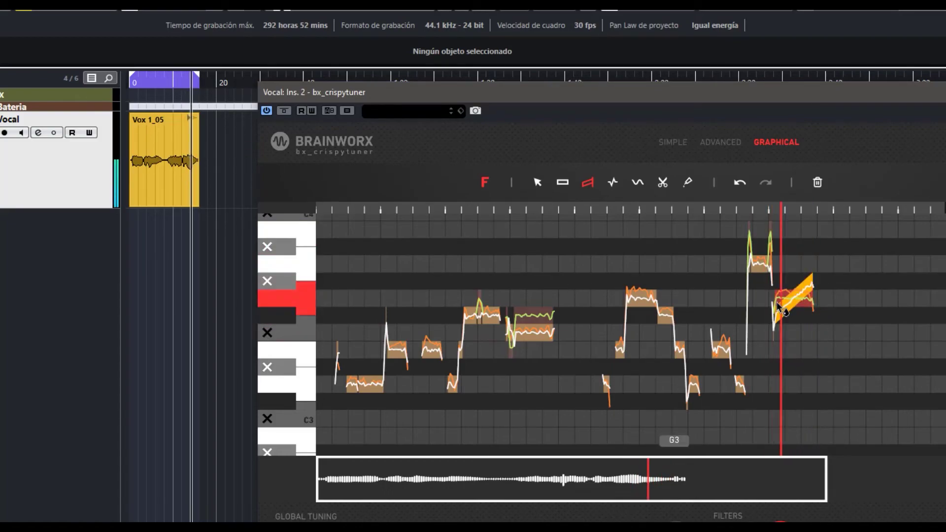
key("ctrl+z")
key("space")
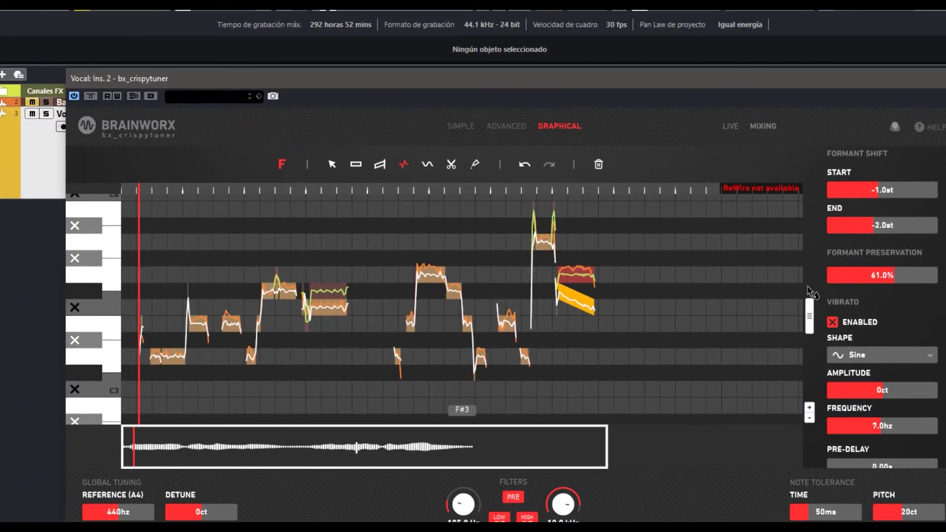
Step: Compare formant preservation at 72% and 0% on the tilted final note during playback, and set it to 61%
left_click_drag(932, 282, 903, 288)
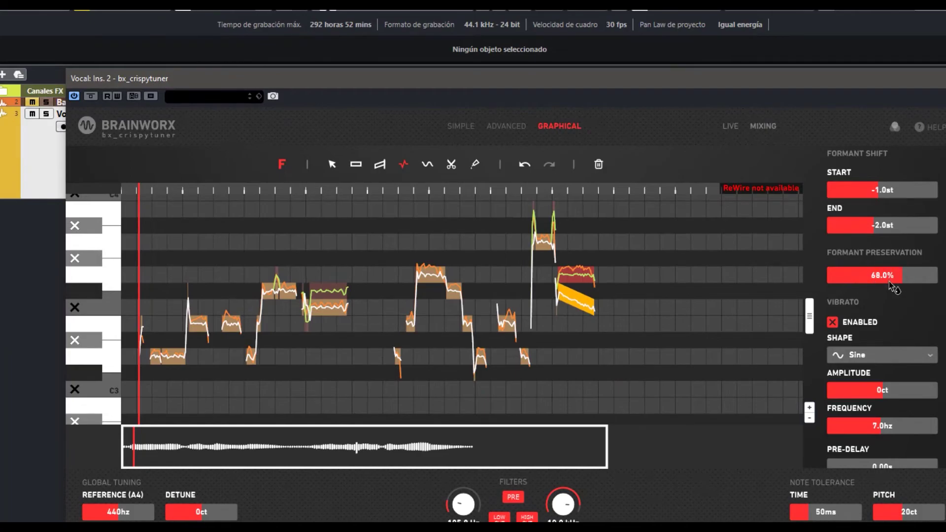
left_click_drag(305, 82, 301, 134)
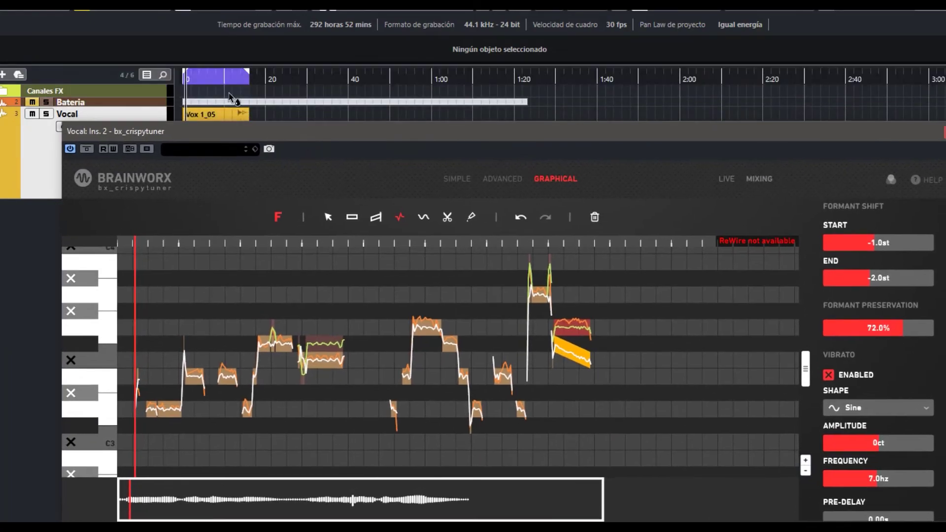
key("space")
left_click_drag(903, 328, 788, 346)
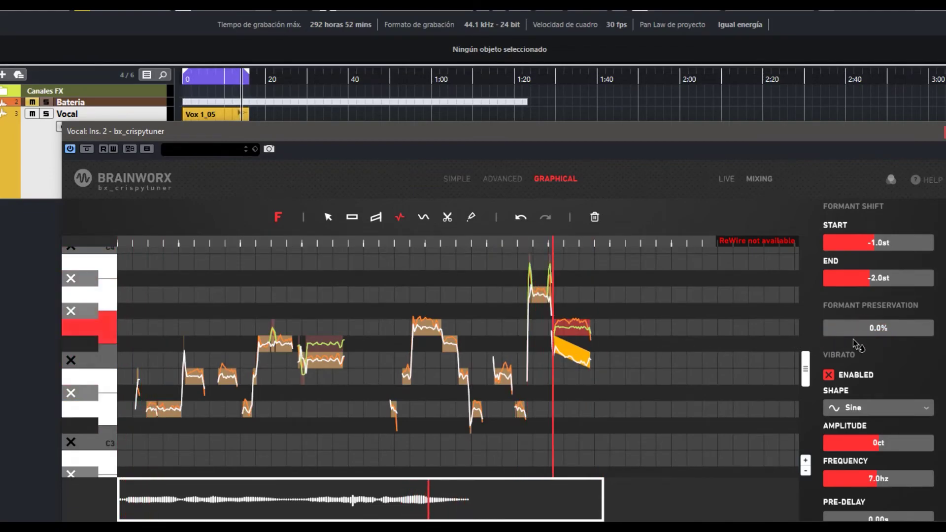
left_click_drag(842, 335, 899, 331)
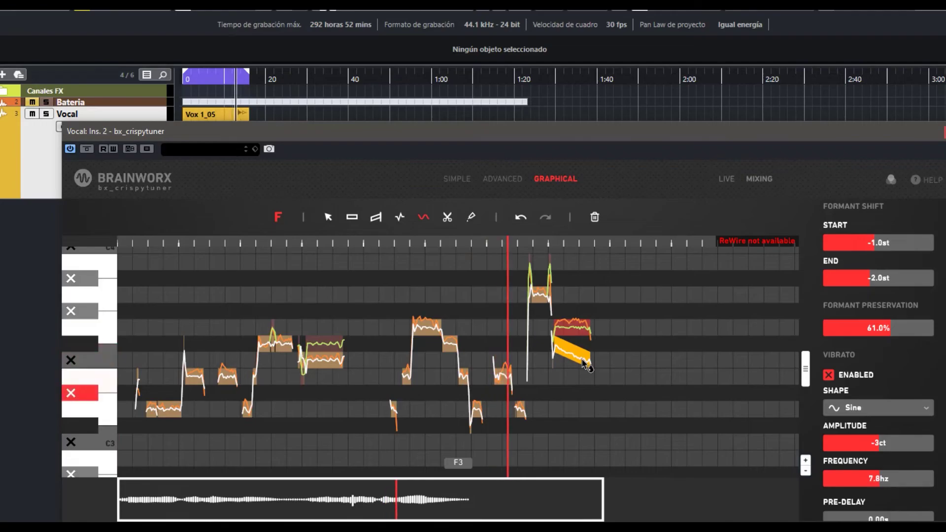
Step: Add sine vibrato to the tilted final note, auditioning stronger amounts before settling on 18 ct amplitude and 4.1 Hz frequency
left_click_drag(586, 365, 570, 406)
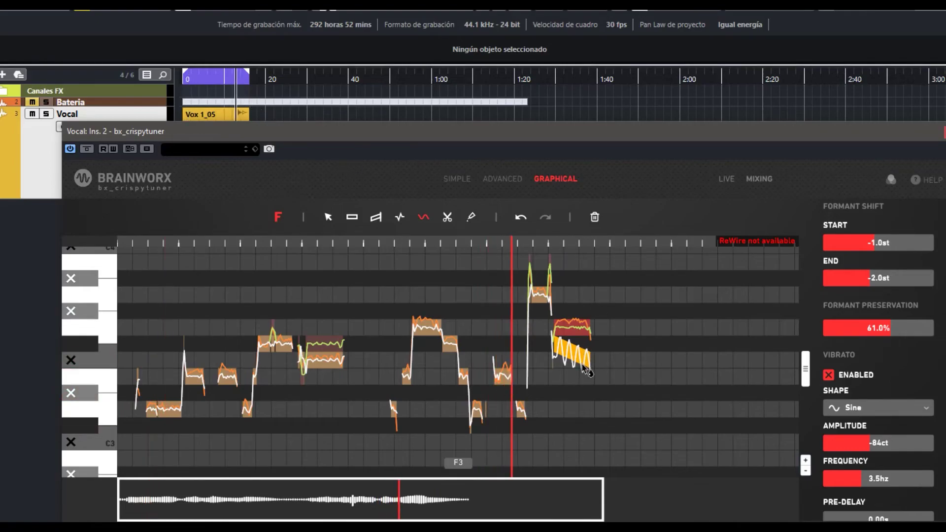
left_click(586, 368)
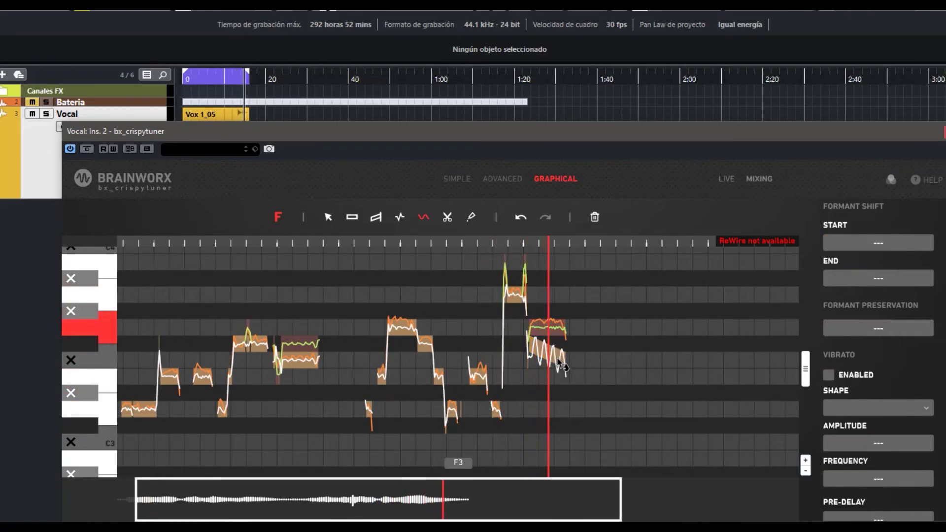
left_click(560, 365)
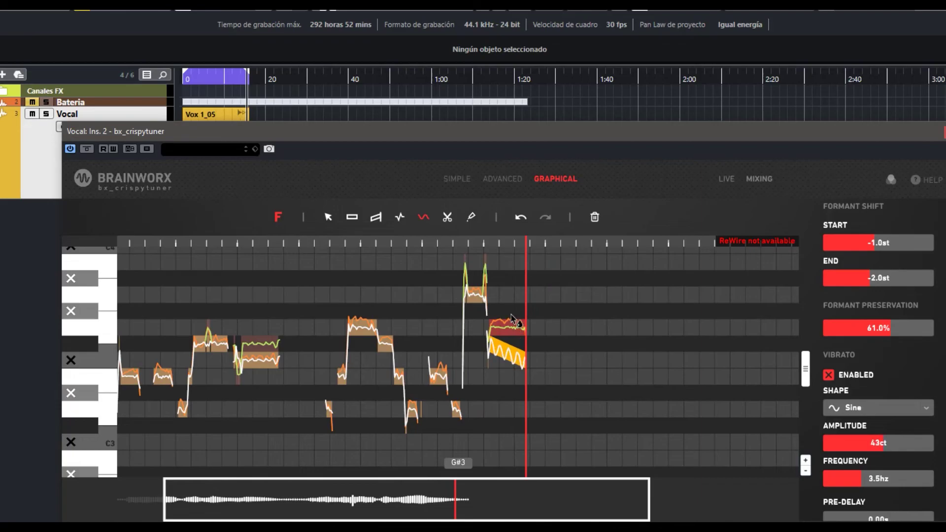
left_click(239, 87)
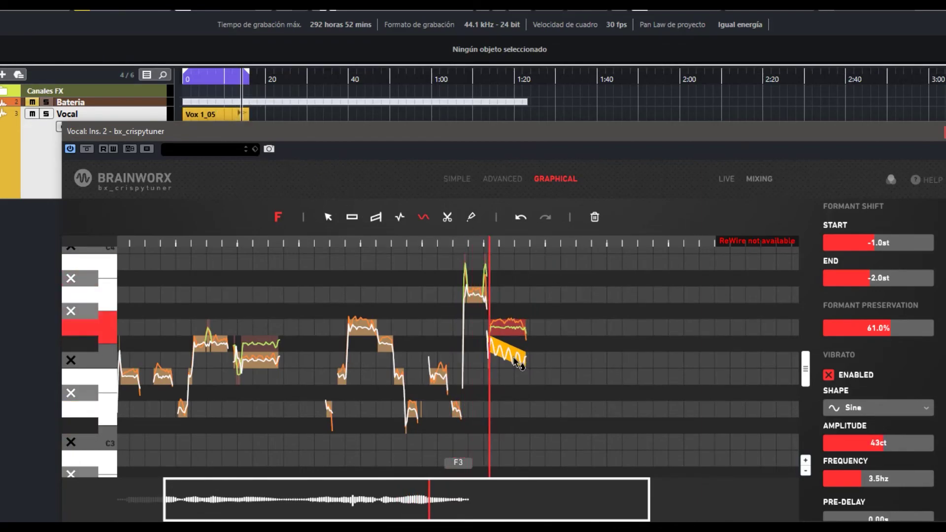
left_click_drag(528, 198, 597, 141)
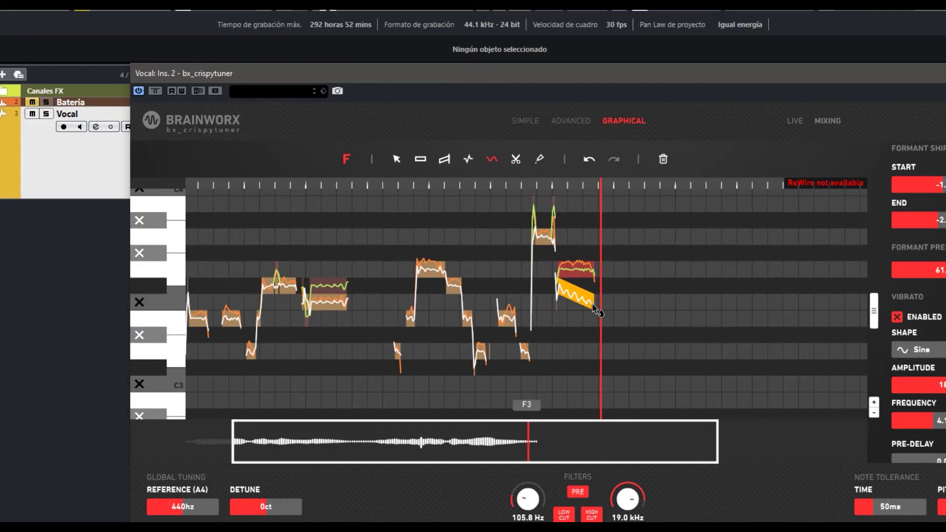
Step: Split the tilted final note partway along its length and glue the two pieces back together
left_click(515, 159)
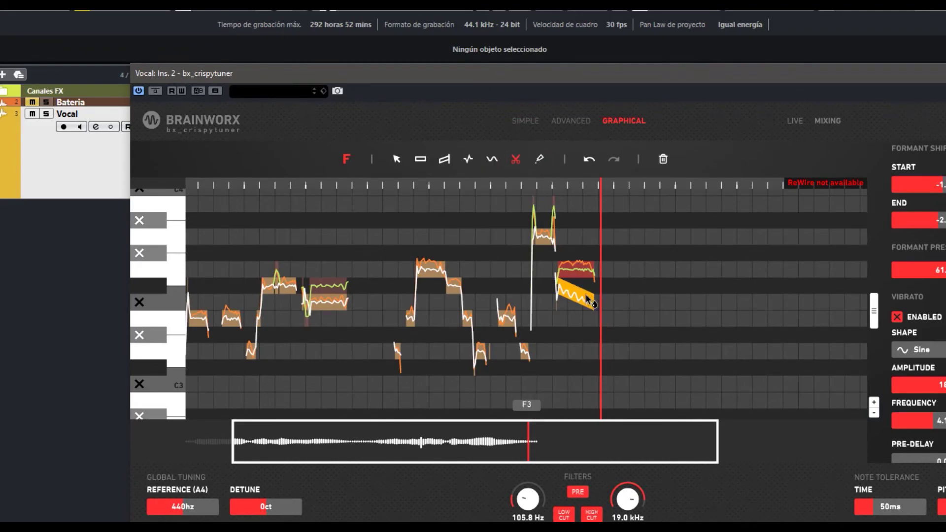
left_click(581, 292)
left_click(540, 159)
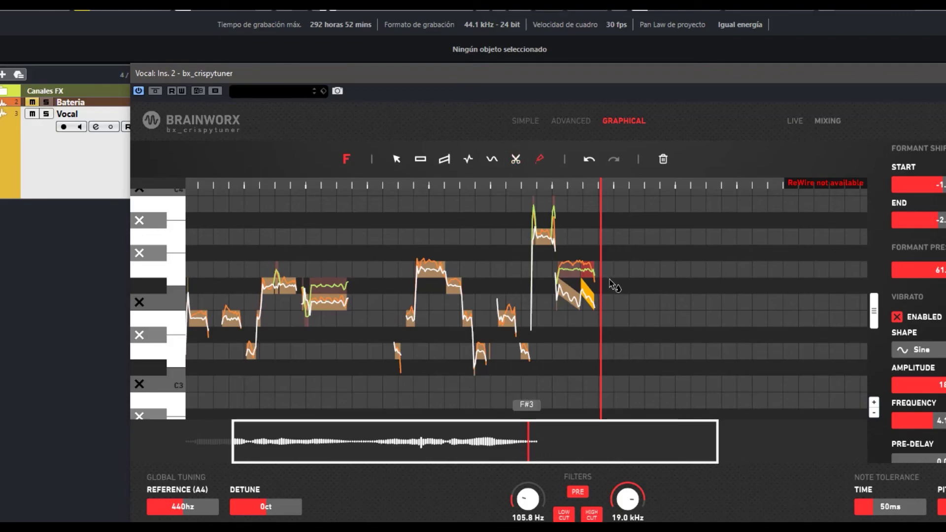
left_click(566, 296)
left_click(582, 310)
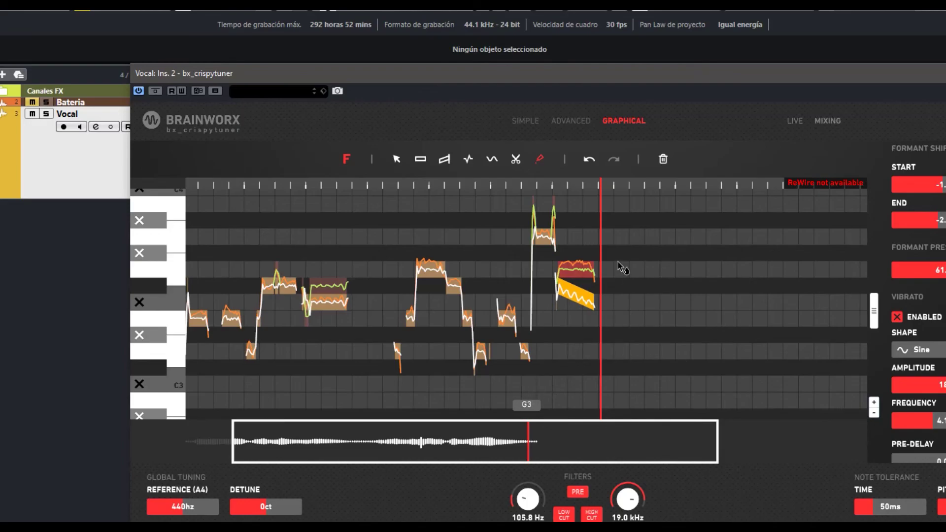
Step: Delete the tilted final note, then undo, redo and undo the deletion to restore it
left_click_drag(616, 269, 560, 345)
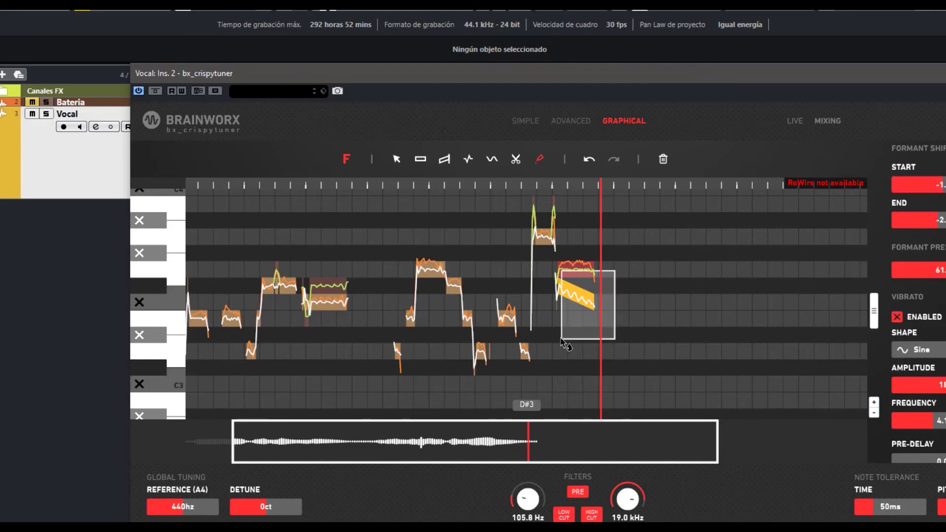
left_click(663, 159)
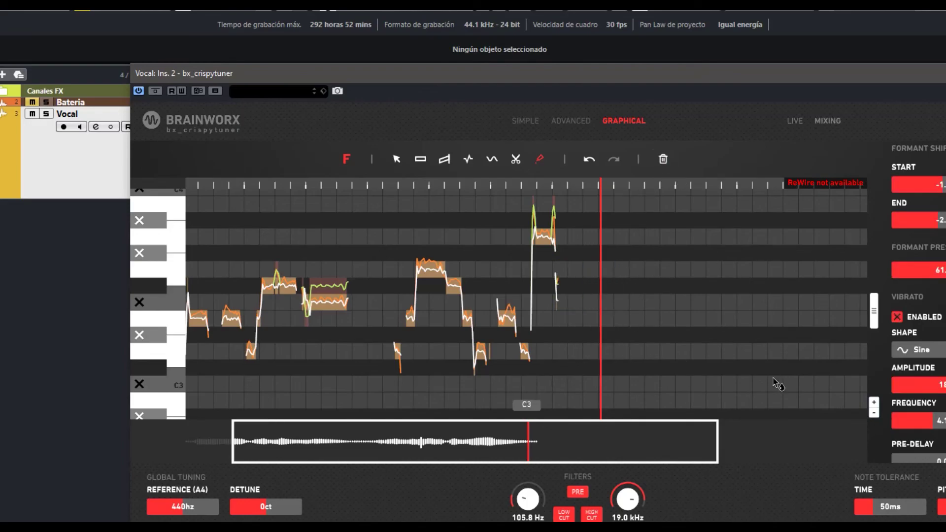
left_click(589, 159)
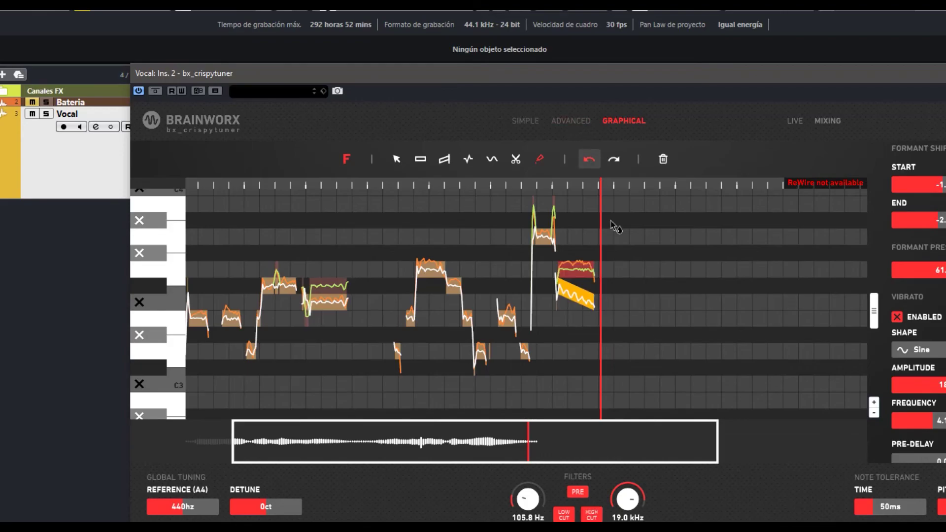
left_click(614, 159)
left_click(594, 159)
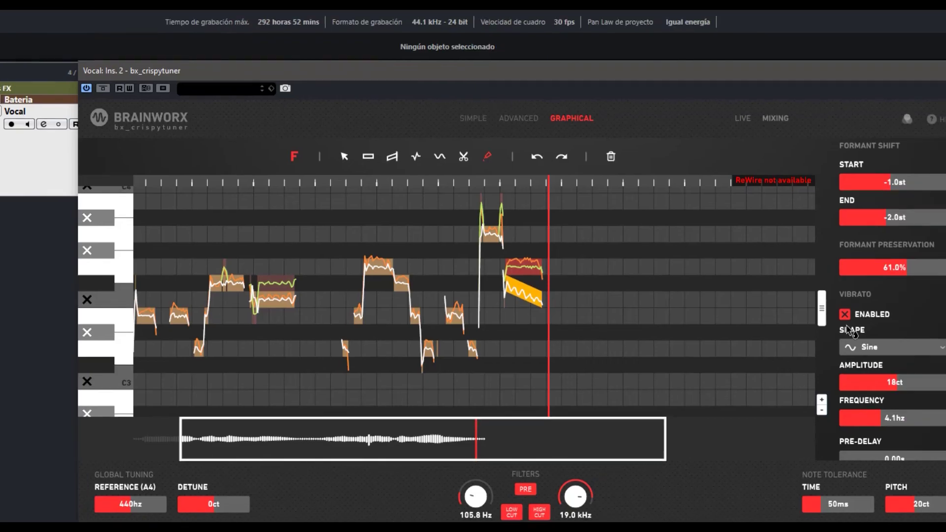
Step: Examine the vibrato pre-delay, post-delay, fade-in and fade-out settings of the tilted final note
left_click(897, 317)
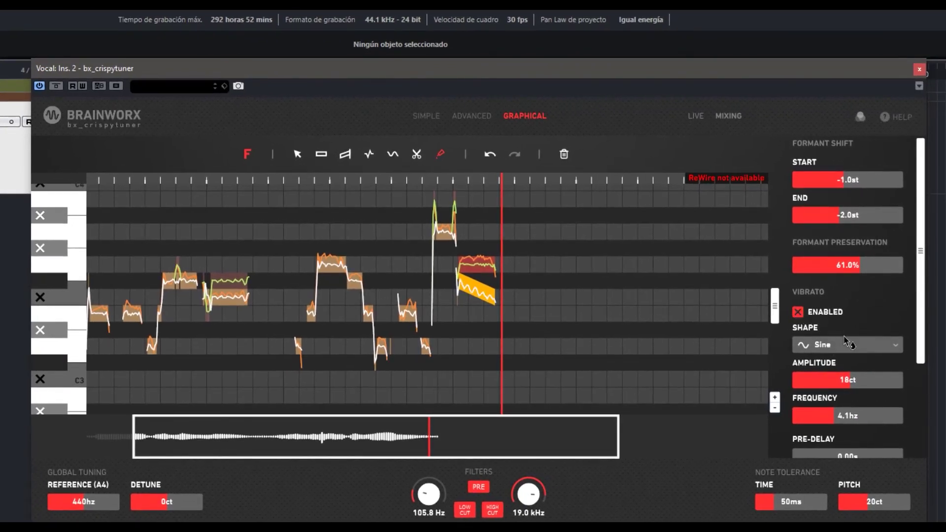
scroll(847, 345, "down", 3)
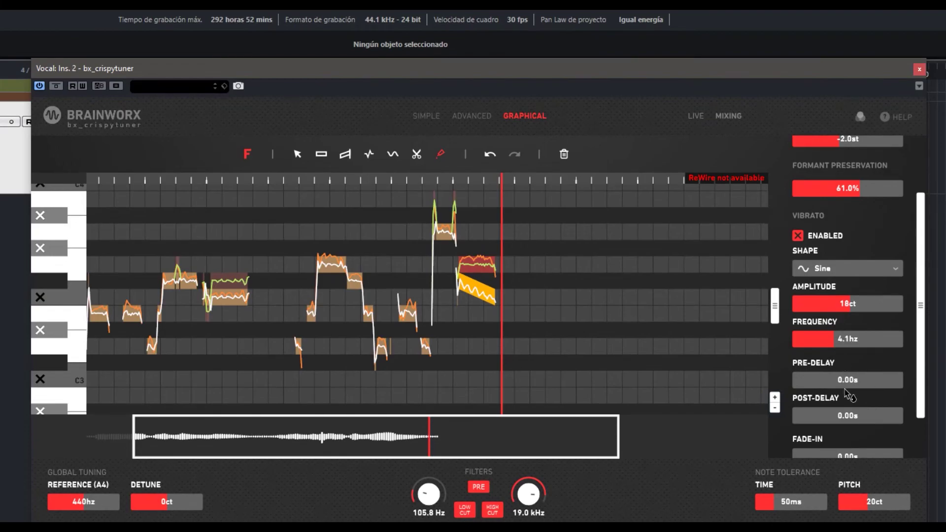
scroll(848, 394, "down", 2)
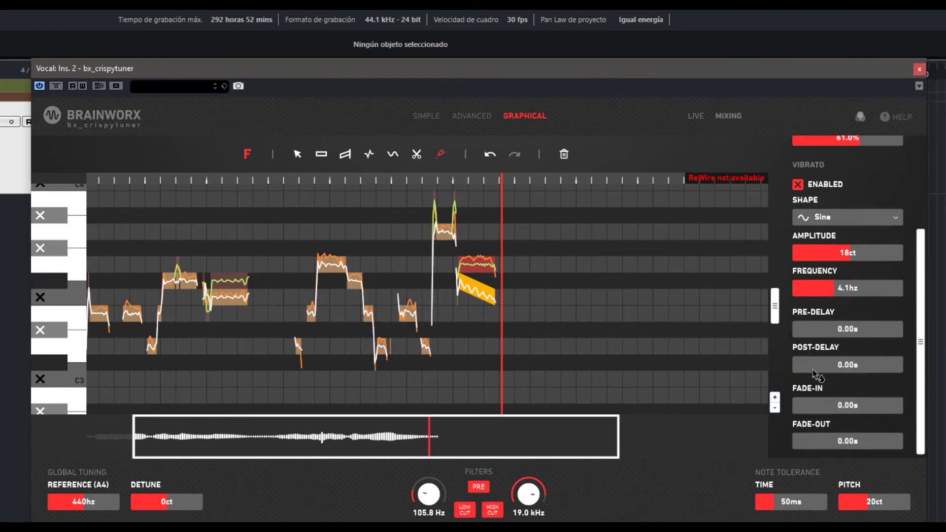
scroll(812, 389, "up", 5)
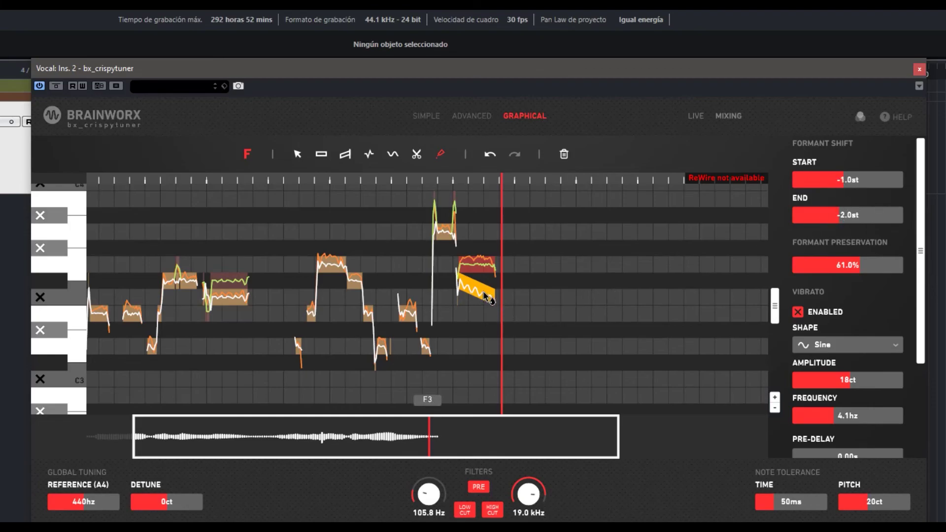
Step: Lower the tilted final note by two semitones, giving start and end shift values of -3.0 st and -4.0 st
left_click(297, 154)
mouse_move(839, 184)
left_mouse_down()
mouse_move(862, 185)
mouse_move(829, 185)
left_mouse_up()
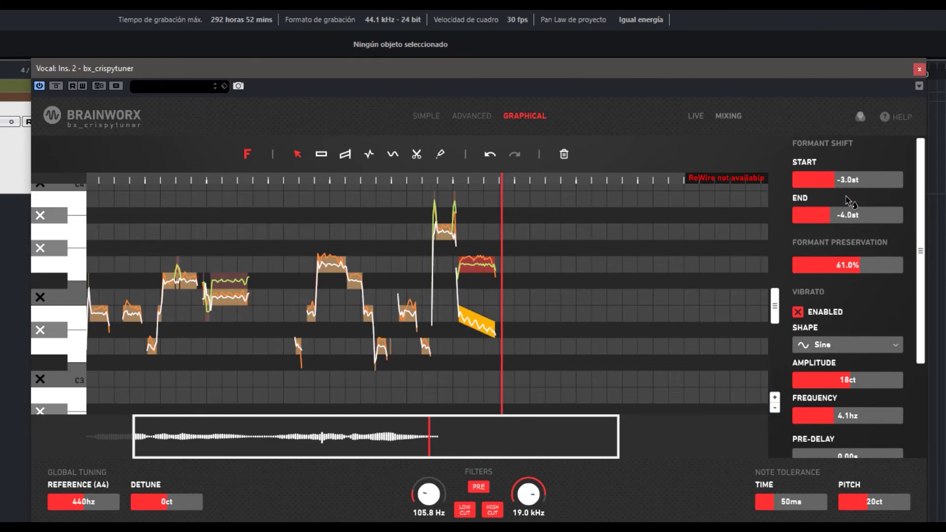
mouse_move(837, 224)
left_mouse_down()
mouse_move(852, 222)
mouse_move(830, 222)
left_mouse_up()
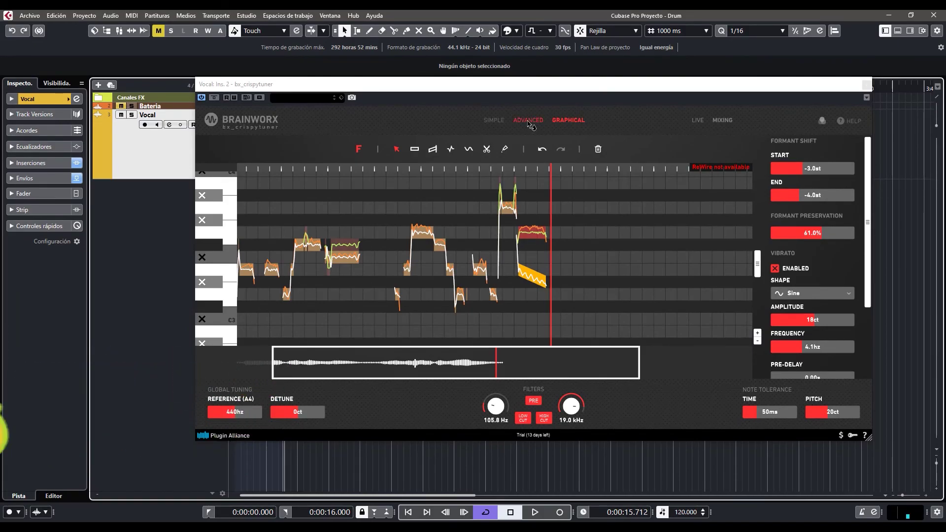
Step: Switch the tuner to its Simple view, then shrink the plug-in window and reposition it over the project
left_click(529, 121)
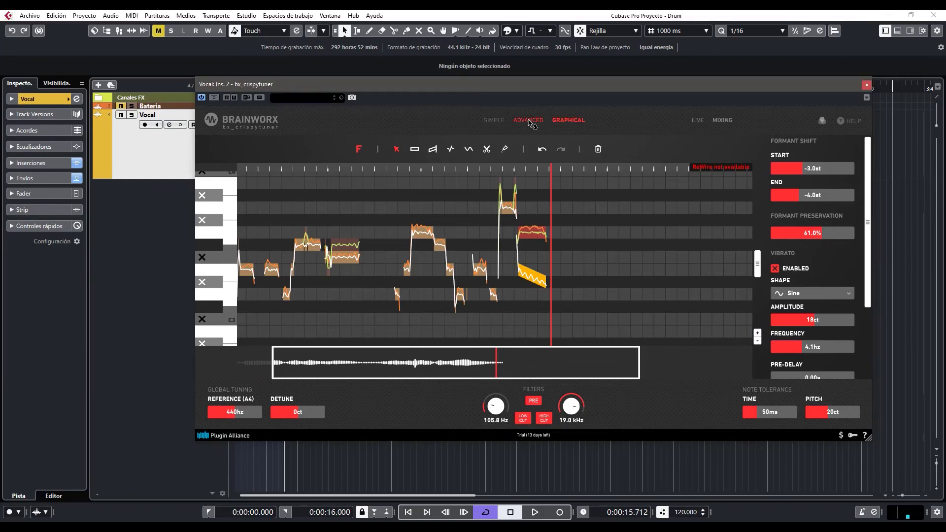
left_click(495, 120)
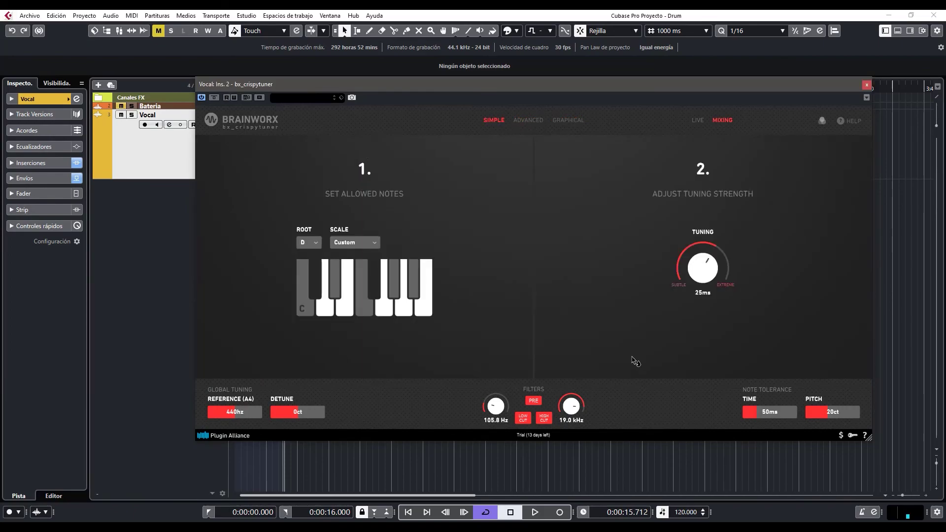
left_click_drag(868, 443, 598, 413)
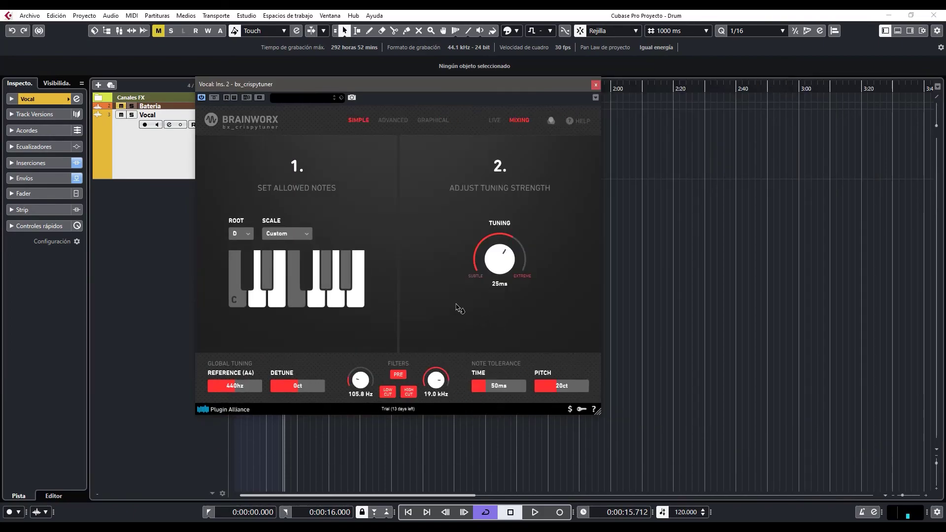
left_click_drag(400, 87, 452, 86)
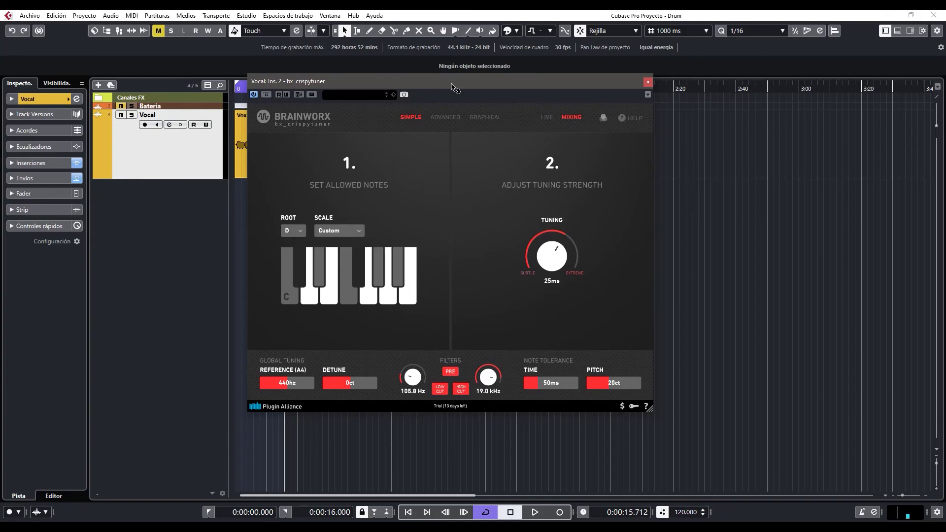
left_click_drag(452, 85, 451, 81)
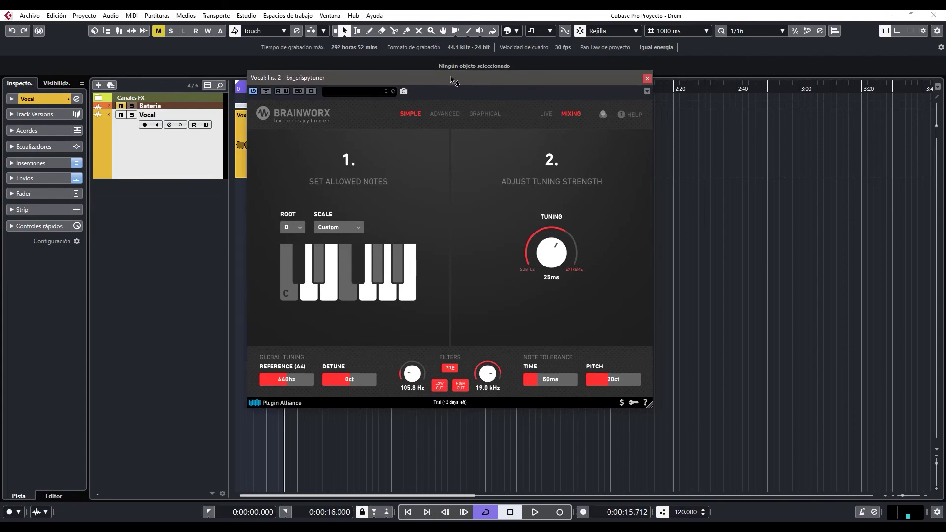